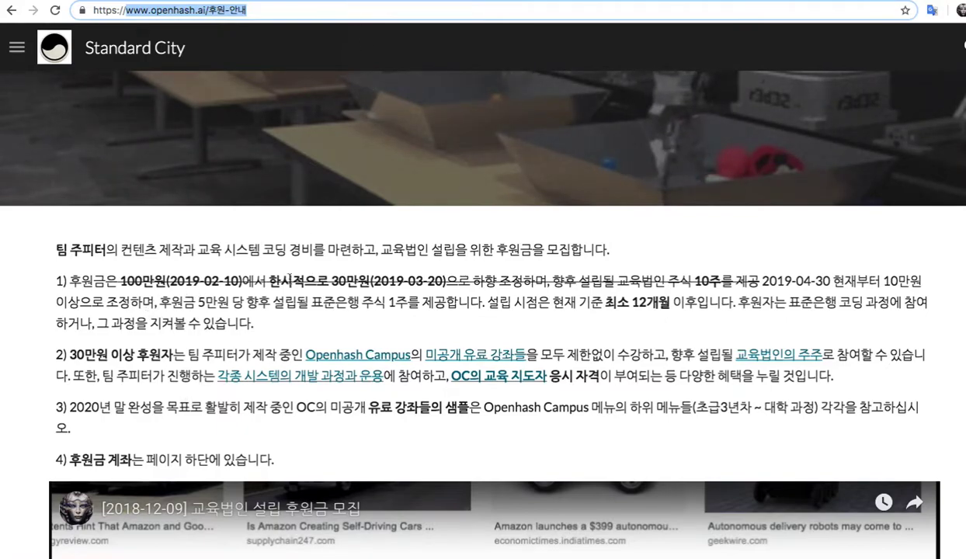
- Review item 1 of the sponsorship page, highlighting the amounts, the share offer per 50,000 won, the founding date and coding participation
left_click_drag(258, 282, 454, 285)
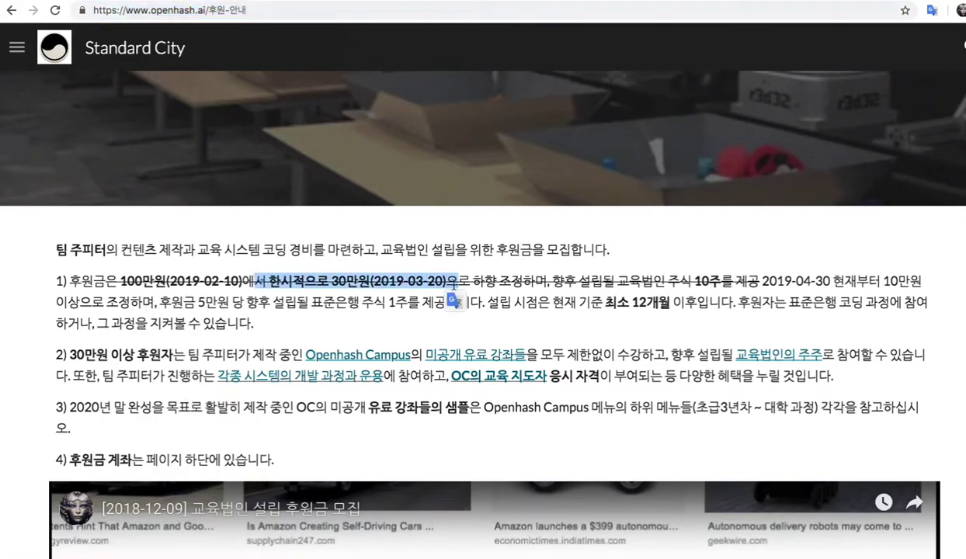
left_click_drag(628, 281, 735, 281)
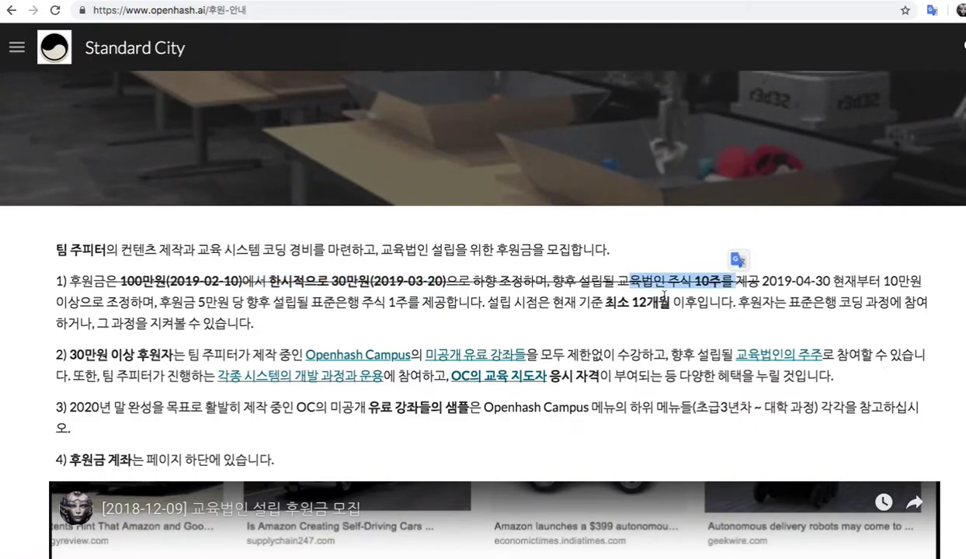
left_click_drag(882, 281, 735, 302)
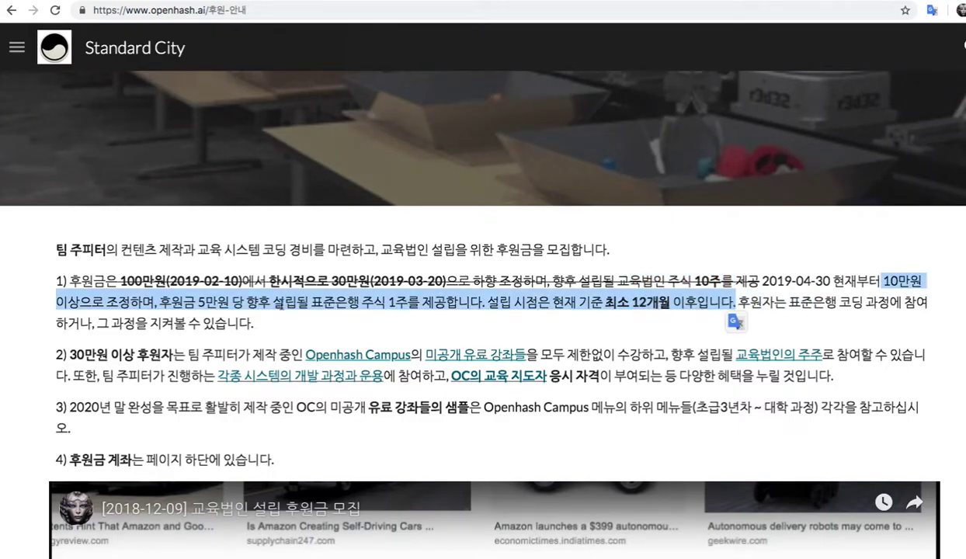
left_click(260, 302)
left_click_drag(231, 302, 431, 302)
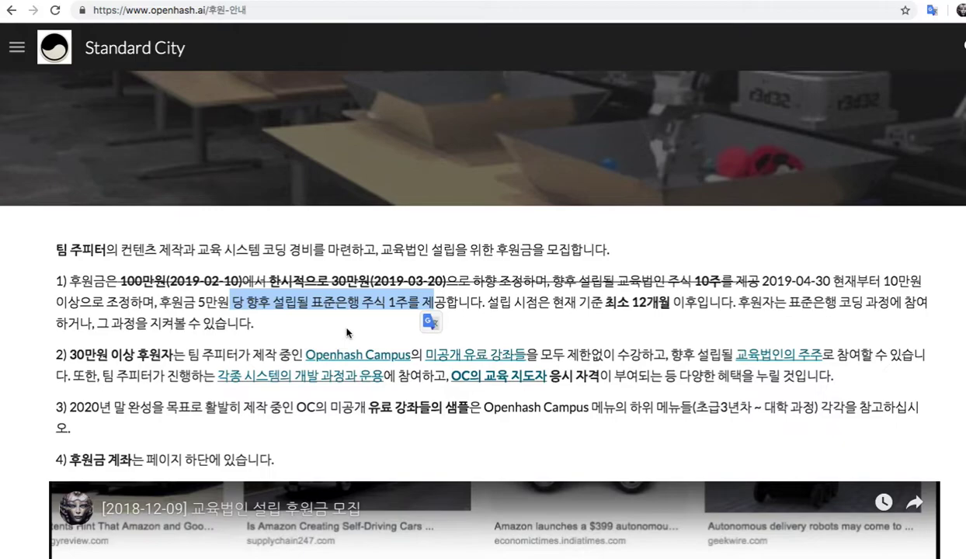
left_click_drag(323, 302, 407, 303)
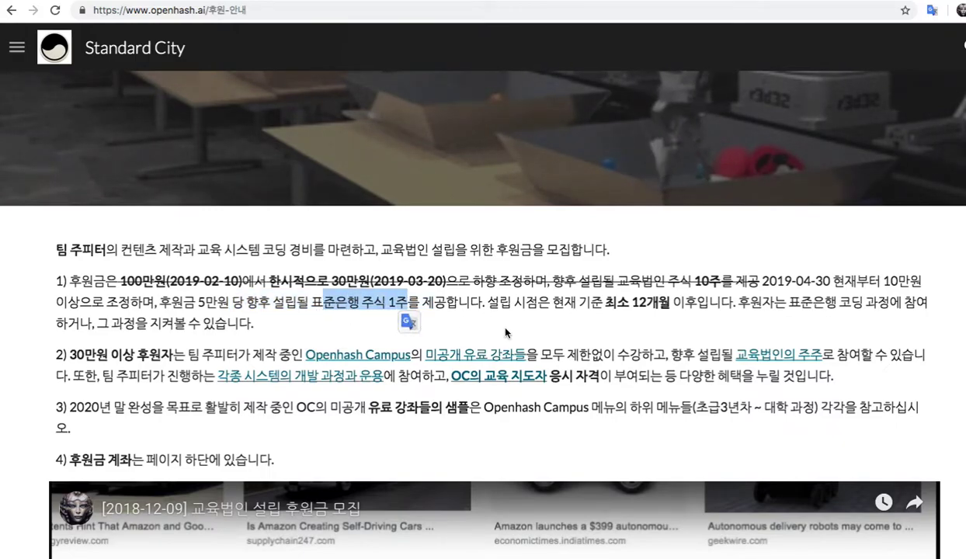
left_click_drag(486, 302, 668, 307)
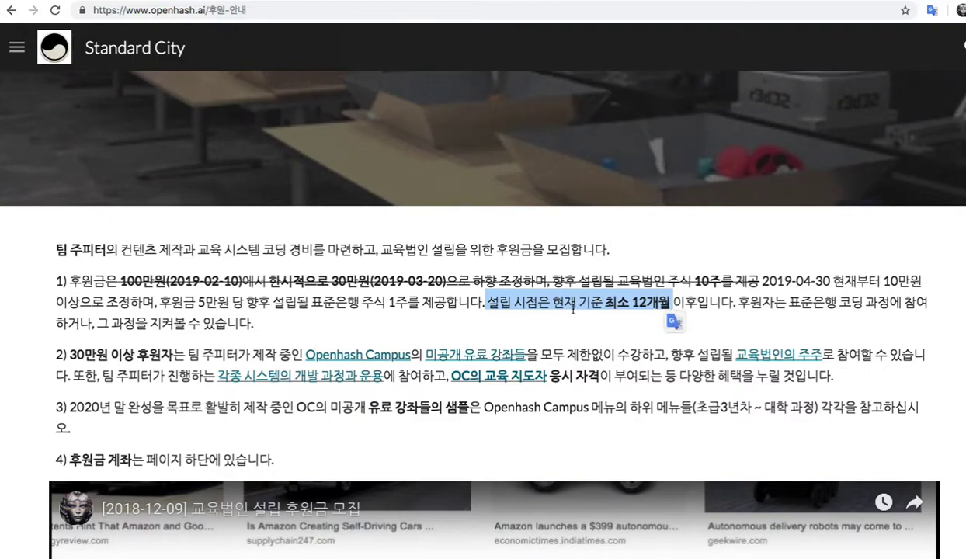
left_click(719, 296)
left_click_drag(740, 305, 739, 320)
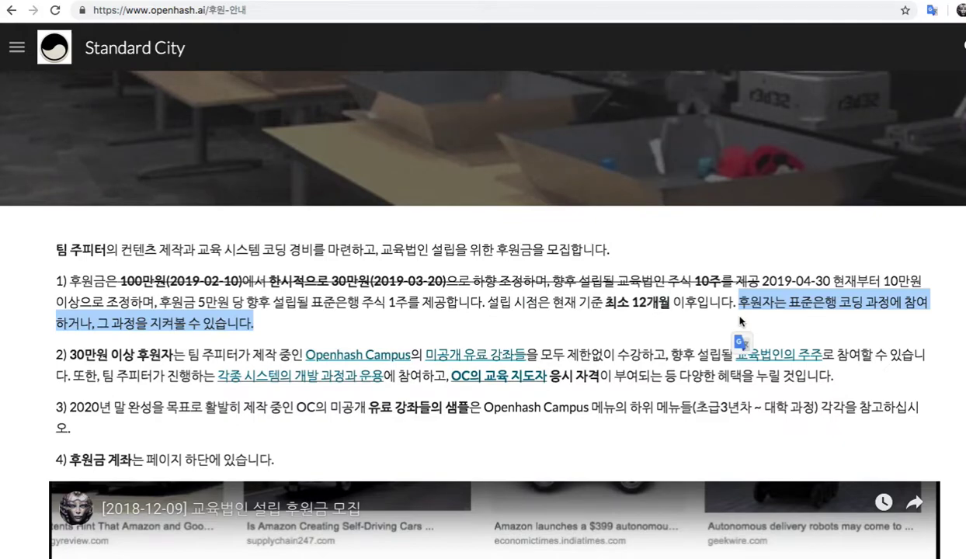
left_click(617, 281)
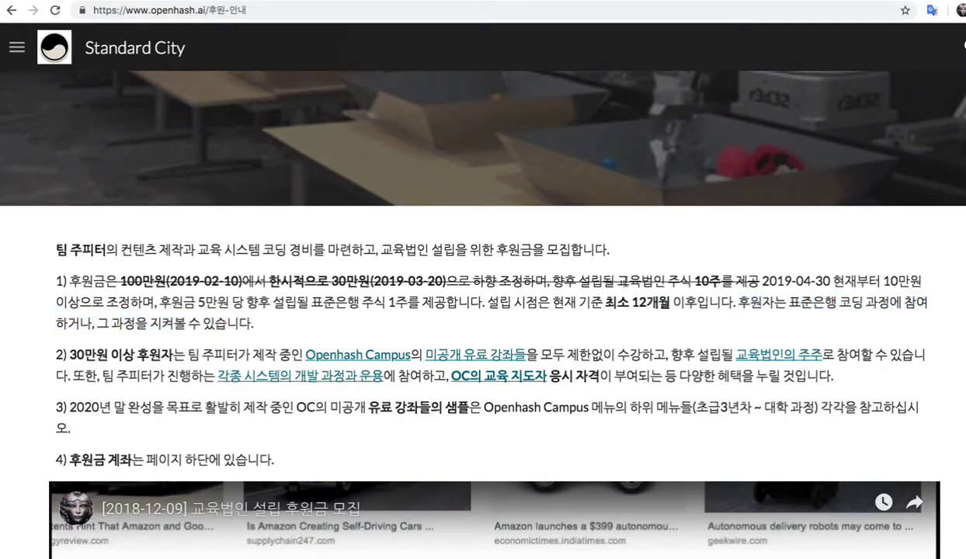
- Review the benefits for sponsors of 30만원 or more on the page, and the matching item 4 in the Google Sheets notice
left_click_drag(69, 355, 172, 355)
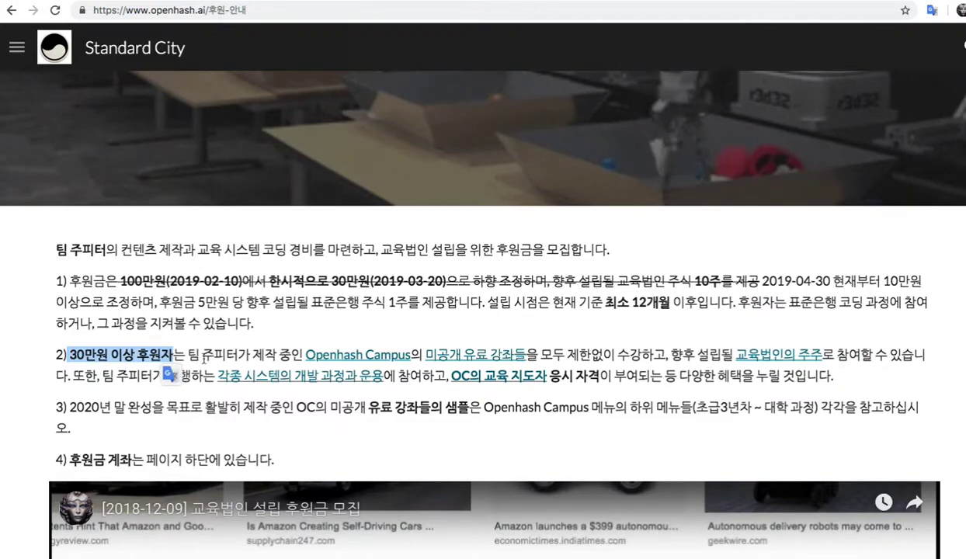
left_click_drag(425, 356, 541, 357)
left_click(497, 376)
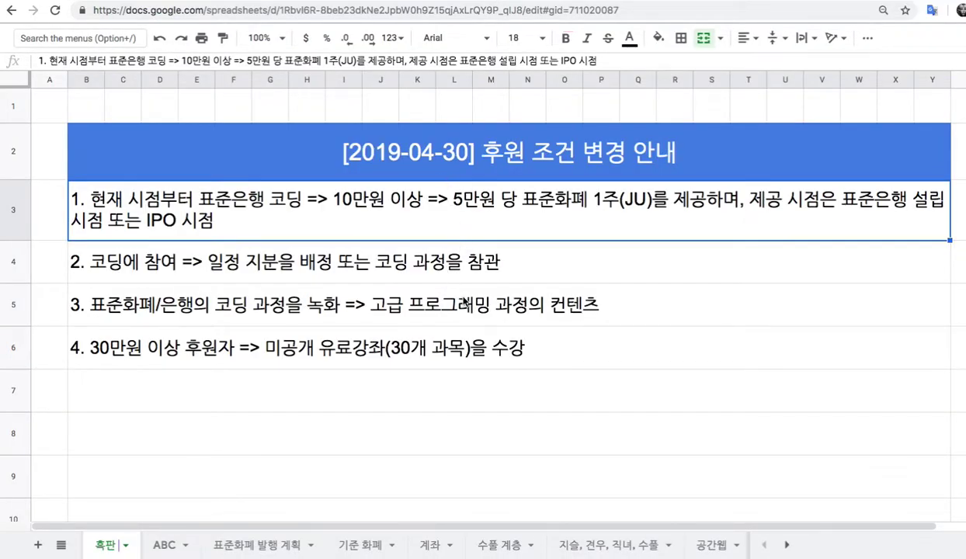
left_click(385, 340)
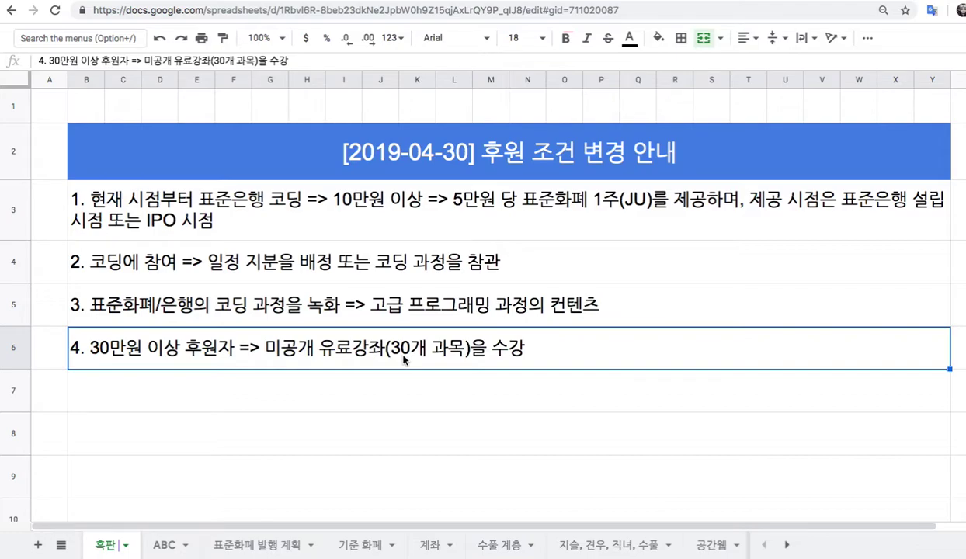
- In item 1 of the notice, insert "(= 표준은행 주식 21,000,000)" after 표준화폐 and end the sentence with a period
double_click(509, 204)
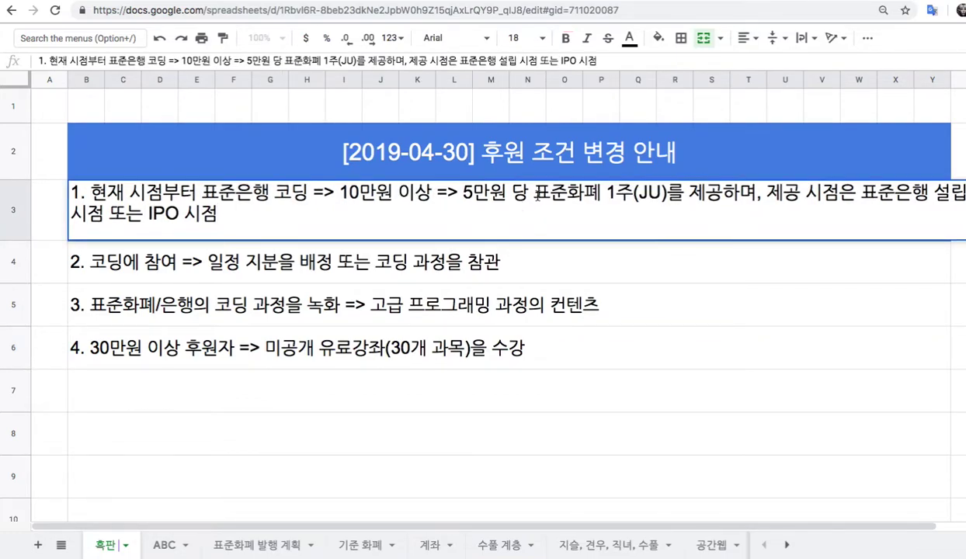
left_click_drag(536, 195, 581, 196)
left_click(584, 196)
type("(= 표준으")
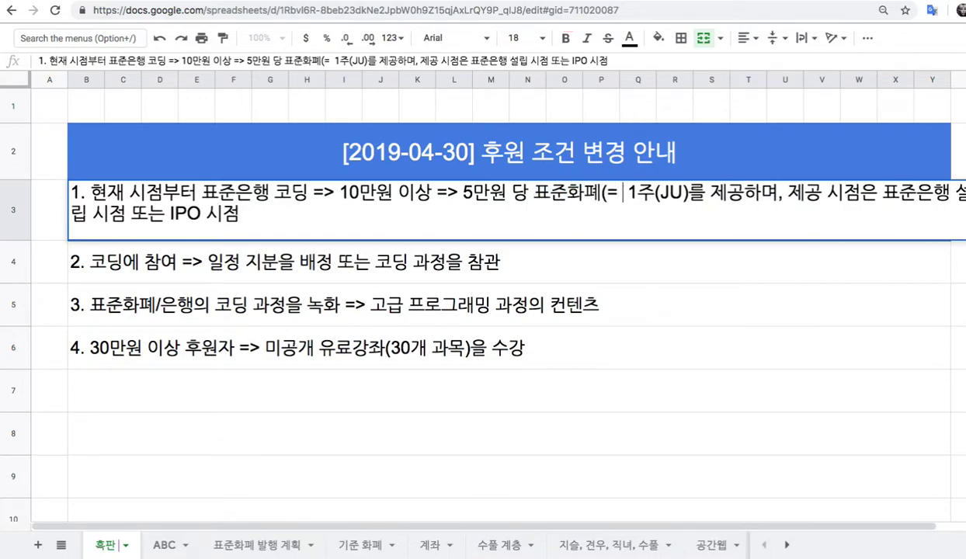
type("은행 주식 ")
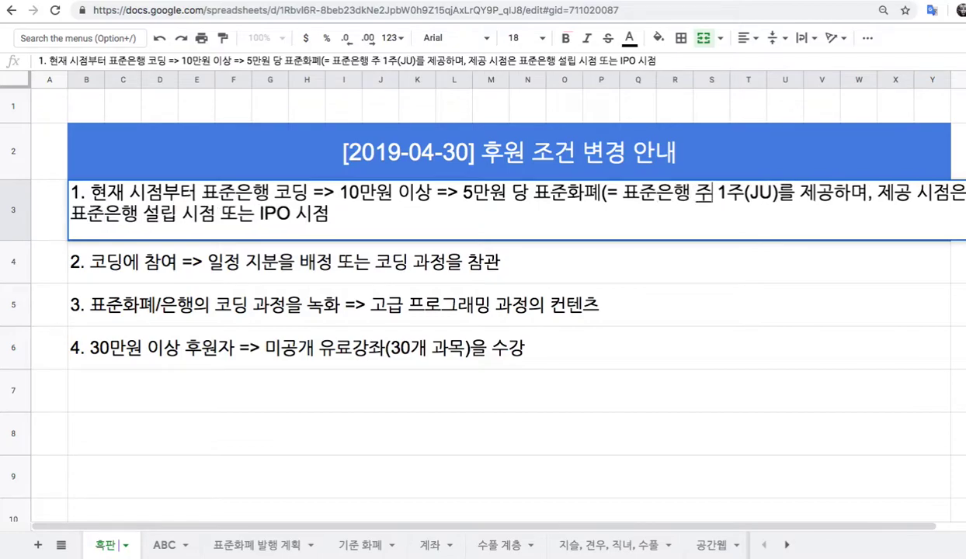
type("21,000,0")
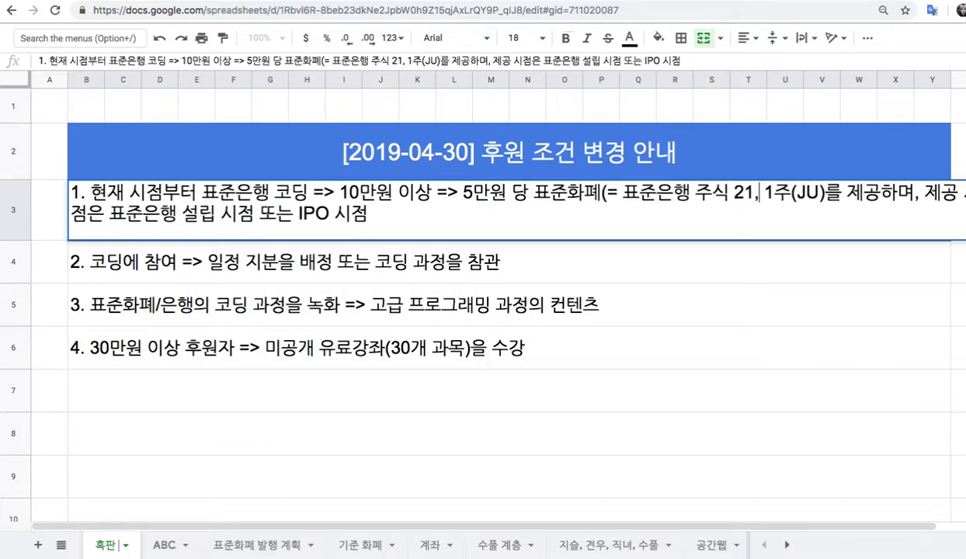
type("00")
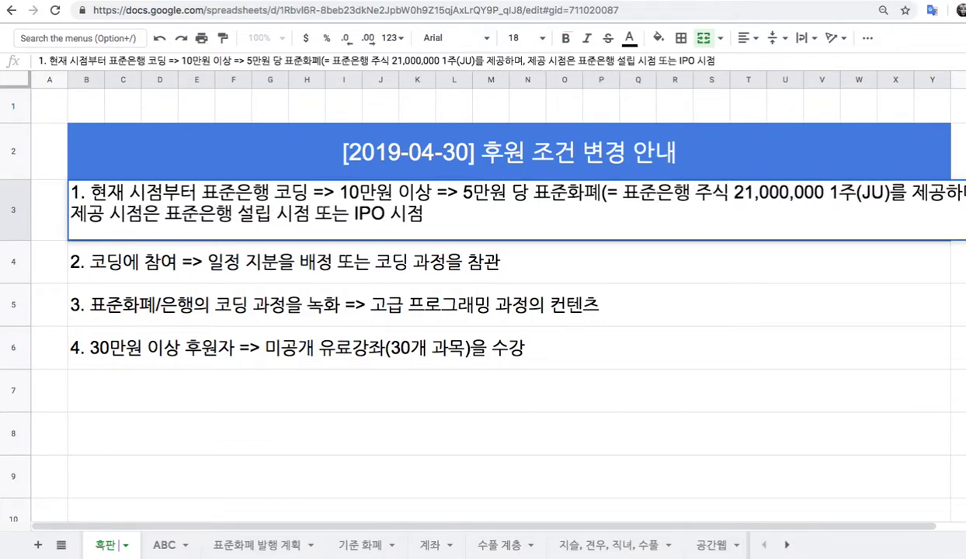
type(")")
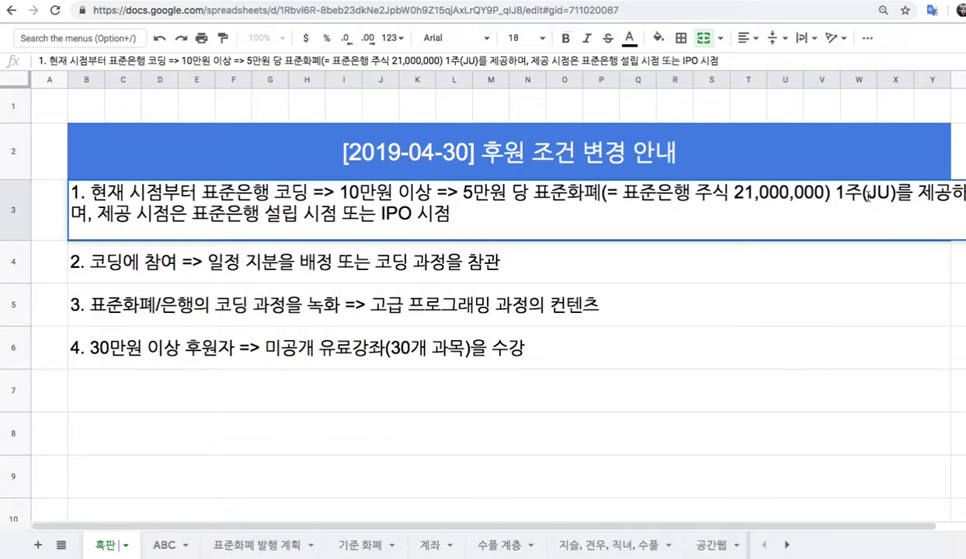
left_click_drag(867, 192, 890, 193)
left_click(554, 221)
- Insert a row above item 1 and merge its cells from column B to Y
right_click(13, 216)
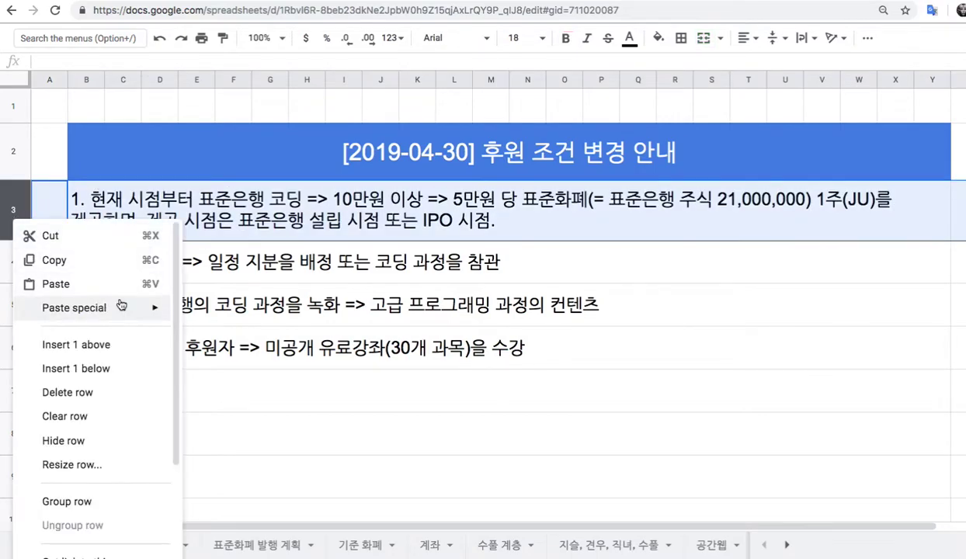
left_click(129, 344)
left_click(103, 221)
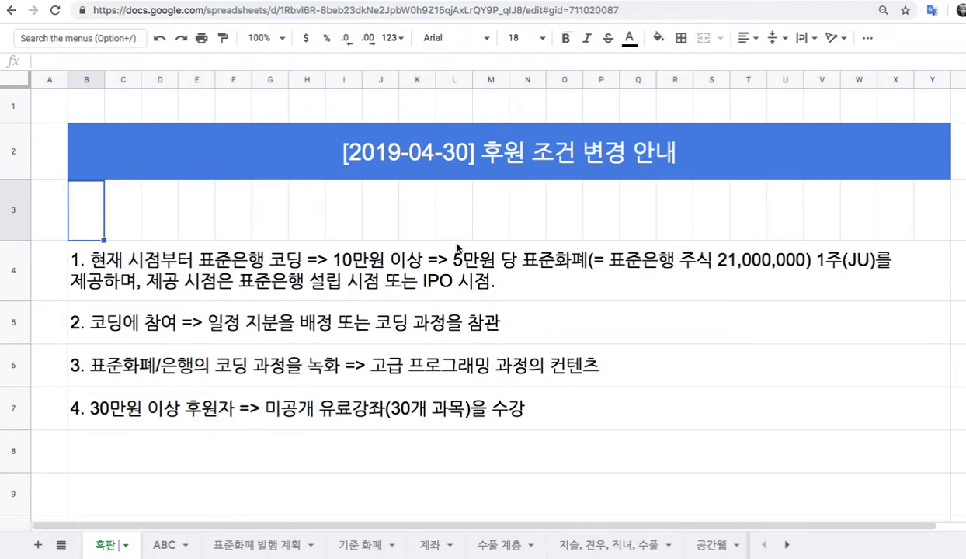
left_click(934, 223, "shift")
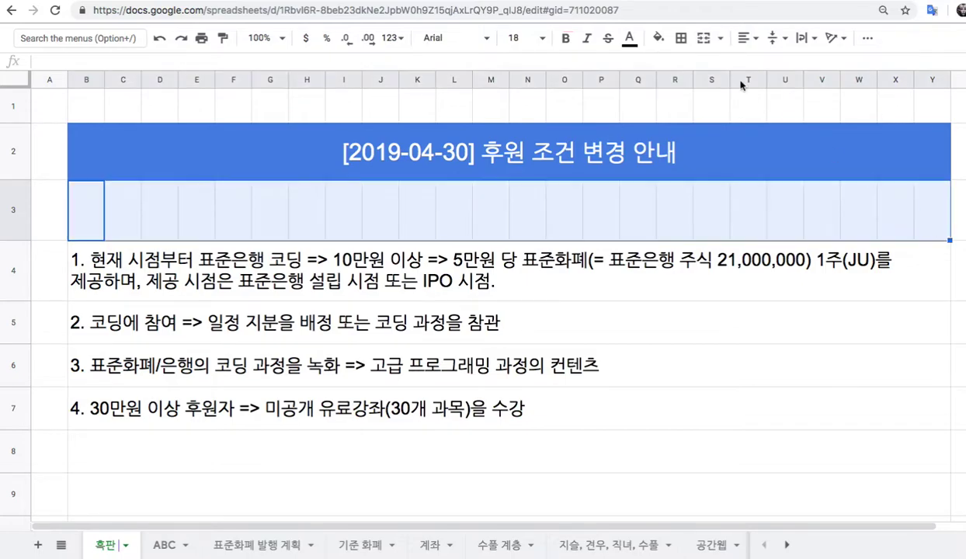
left_click(703, 38)
- Enter "아래 내용의 일부가 바뀔 수도 있다." in the merged cell below the title
double_click(691, 211)
type("아래 ")
type("내용의 일부")
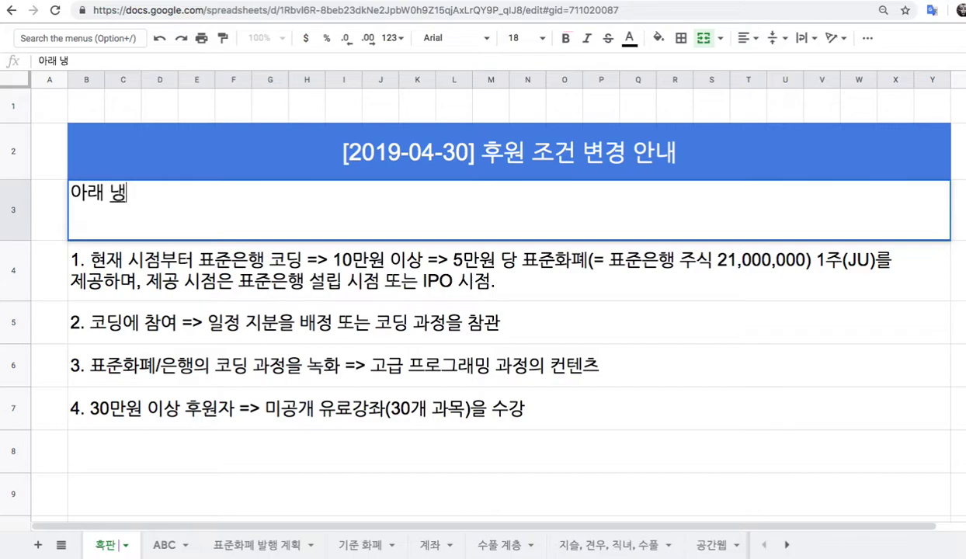
type("가 ")
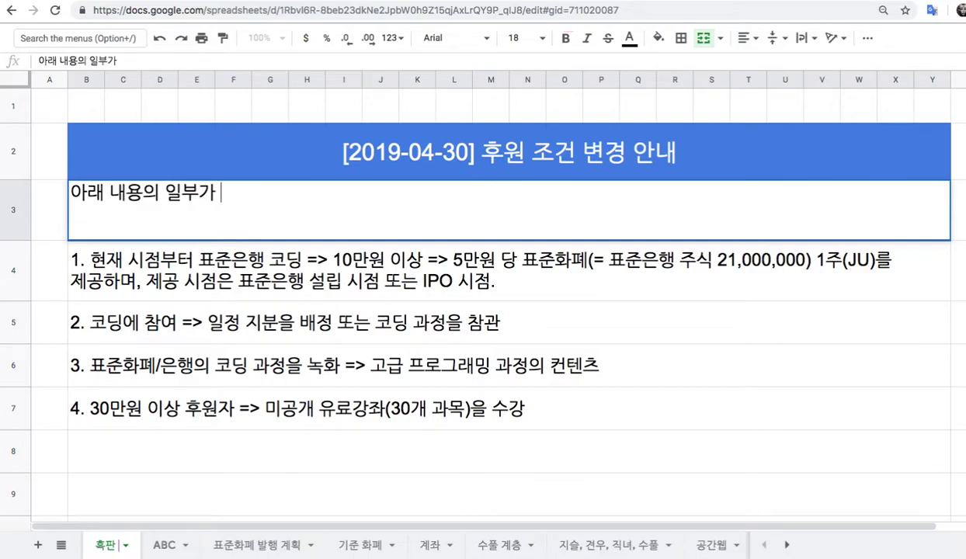
type("바뀔 수도 있다.")
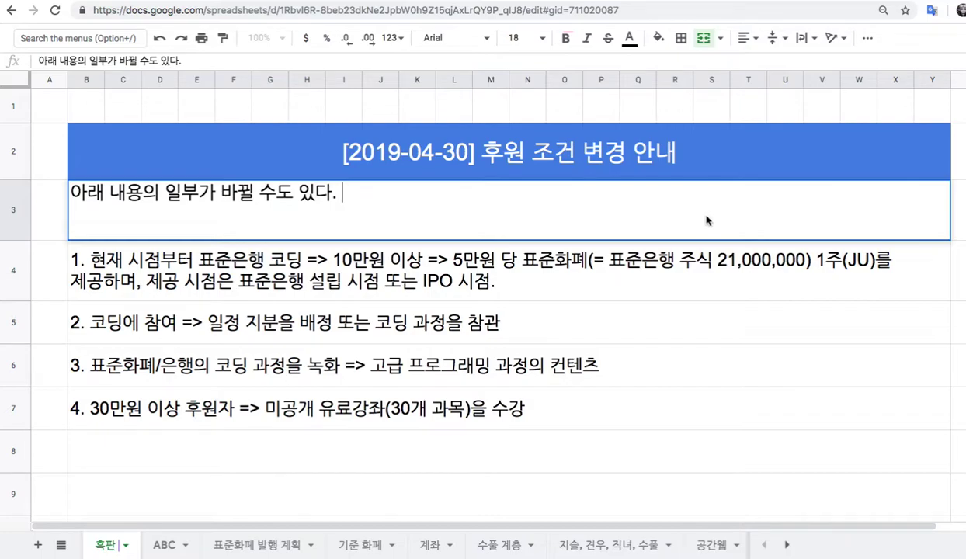
- Reduce the height of row 3, which holds the remark about possible changes, slightly
left_click_drag(570, 272, 621, 362)
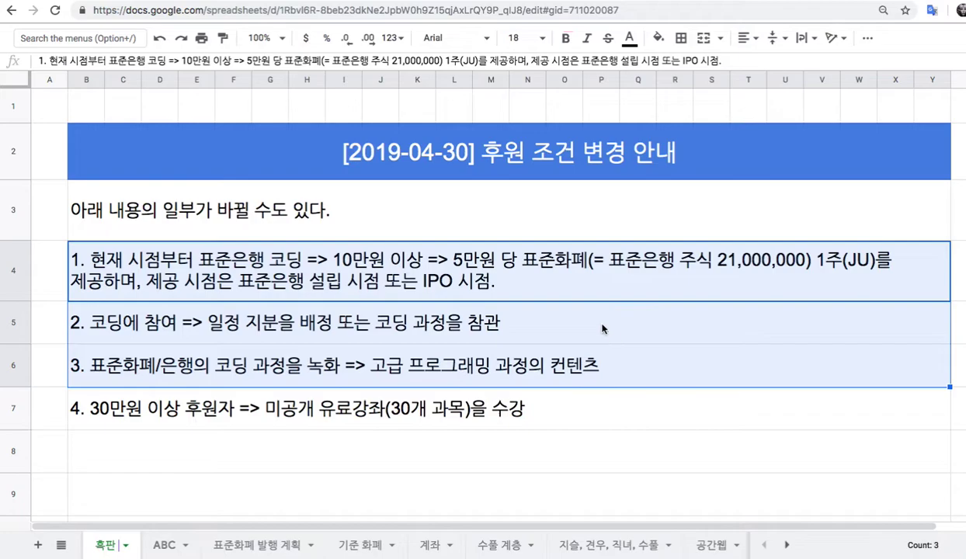
left_click(25, 237)
left_click_drag(25, 238, 26, 228)
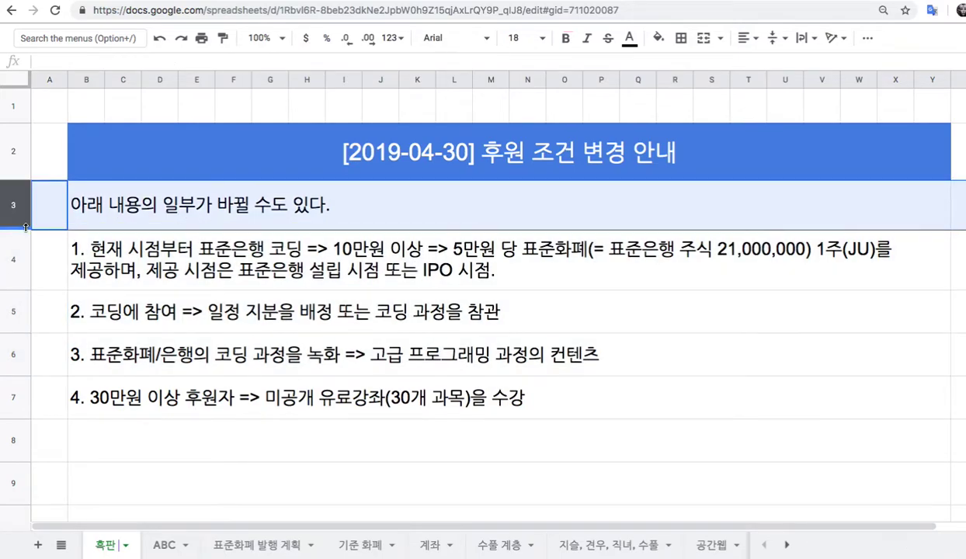
- Highlight the figure 21,000,000 in item 1 and the rows of items 2 to 4 for review
double_click(686, 259)
left_click_drag(732, 243, 824, 246)
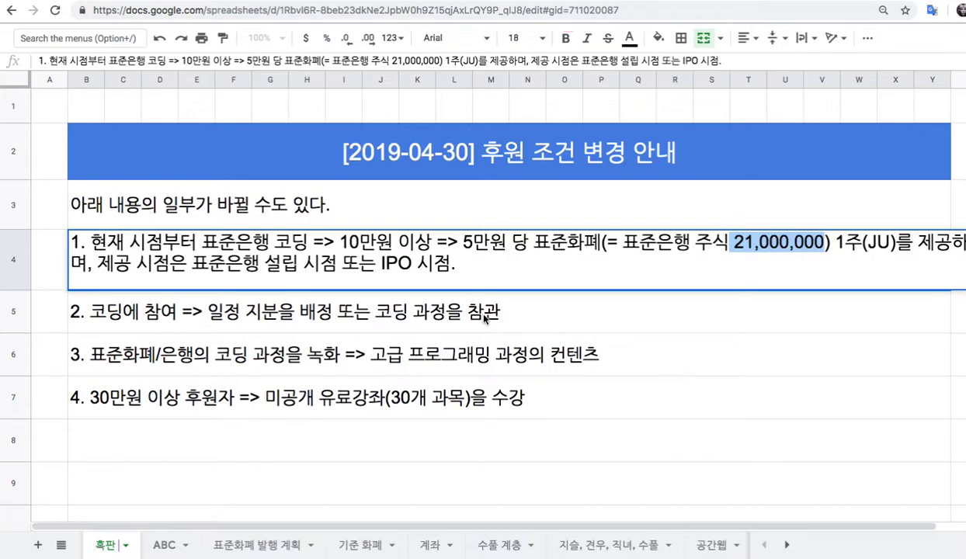
left_click_drag(475, 314, 512, 435)
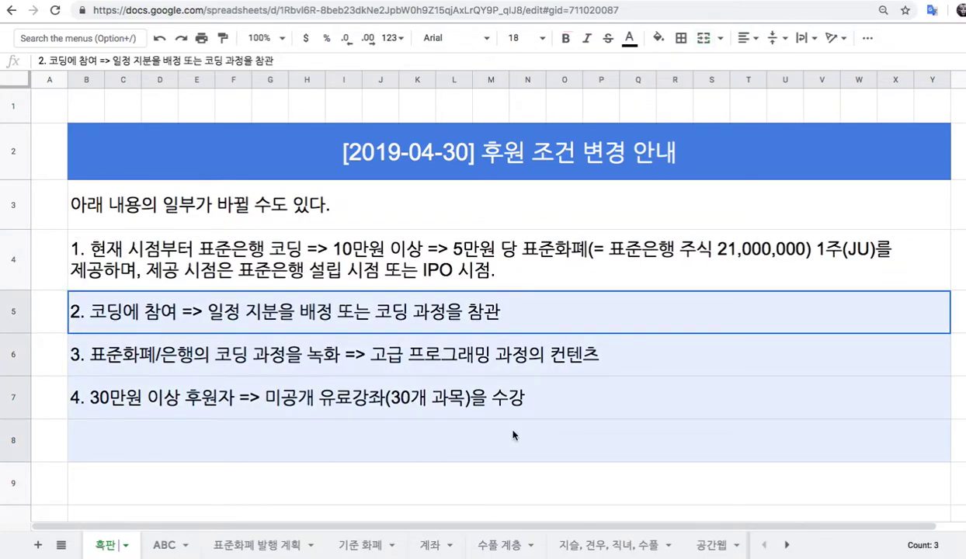
- Enter "5. 표준은행(Openhash + Callbag Spec + ML => OASIS)" in the empty merged cell below item 4
left_click(413, 449)
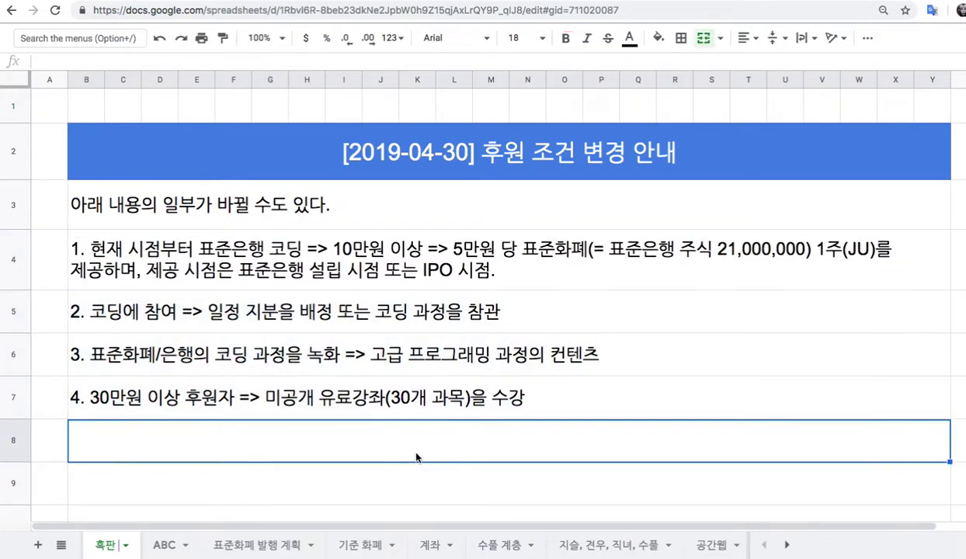
type("5. 표준ㅇ")
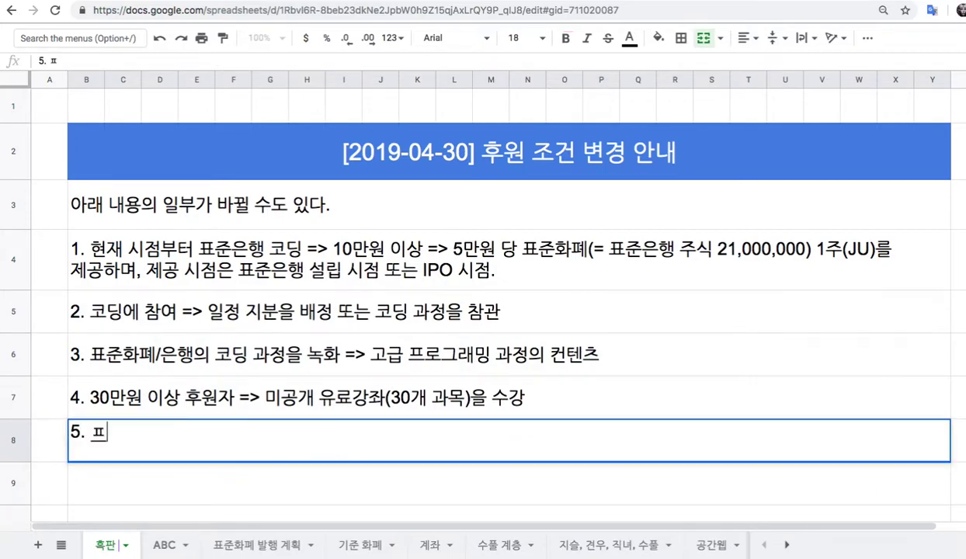
type("은행(Openha")
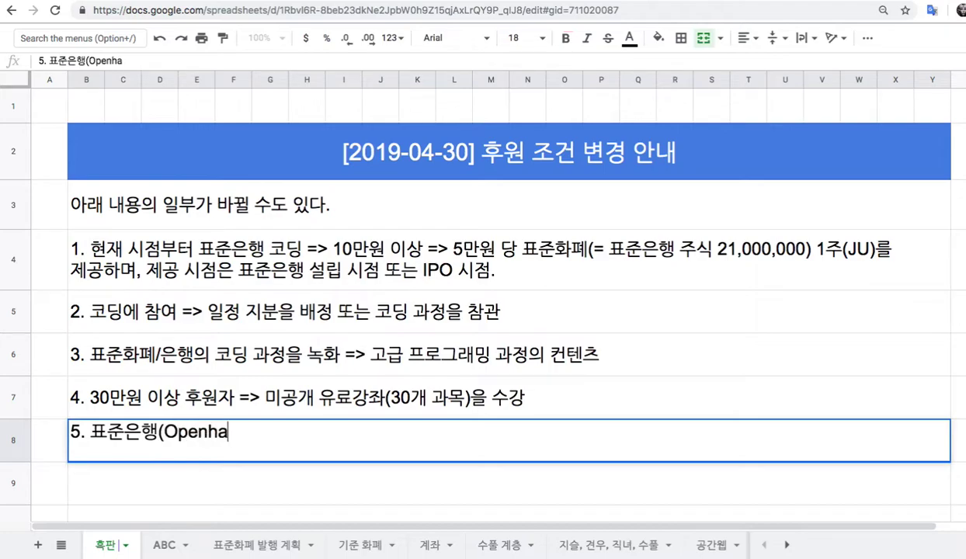
type("sh + Callbag ")
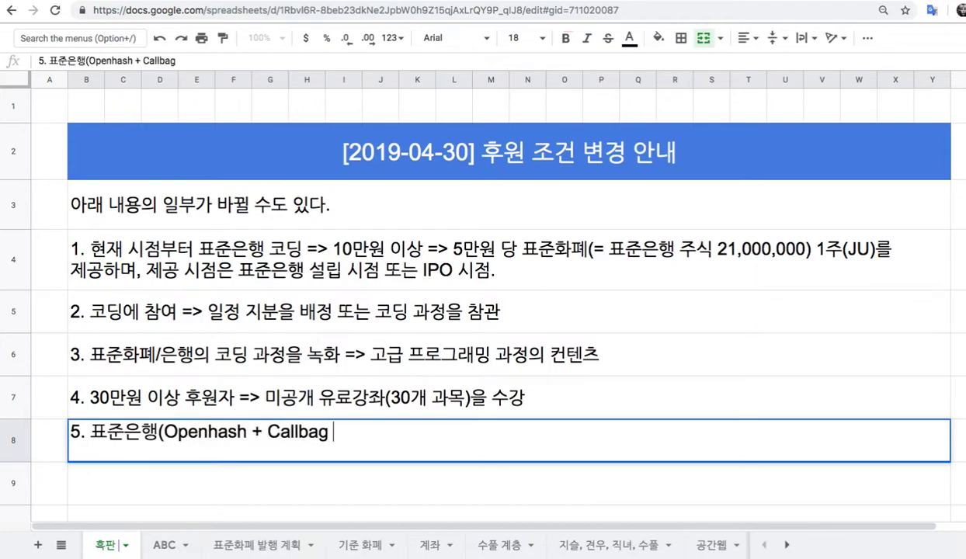
type("Spec + ")
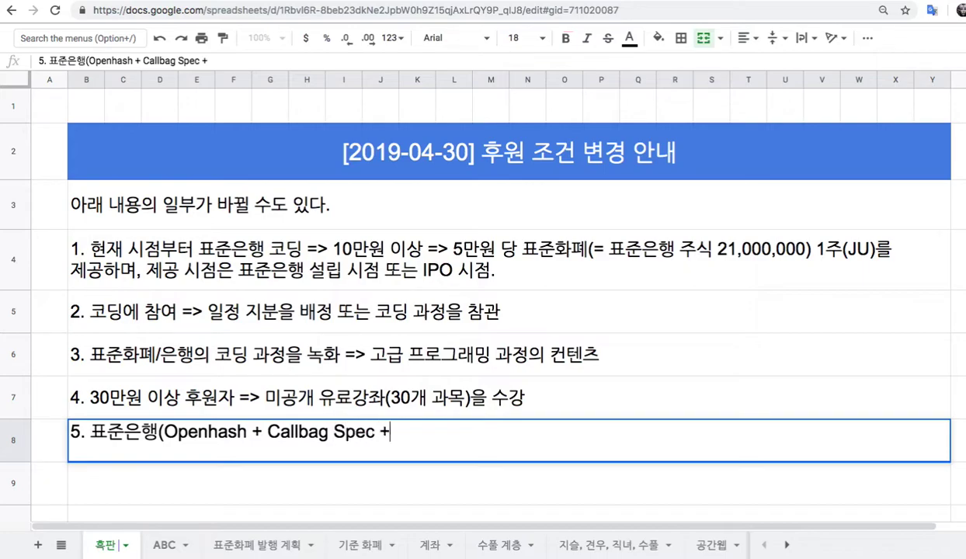
type("ML => ")
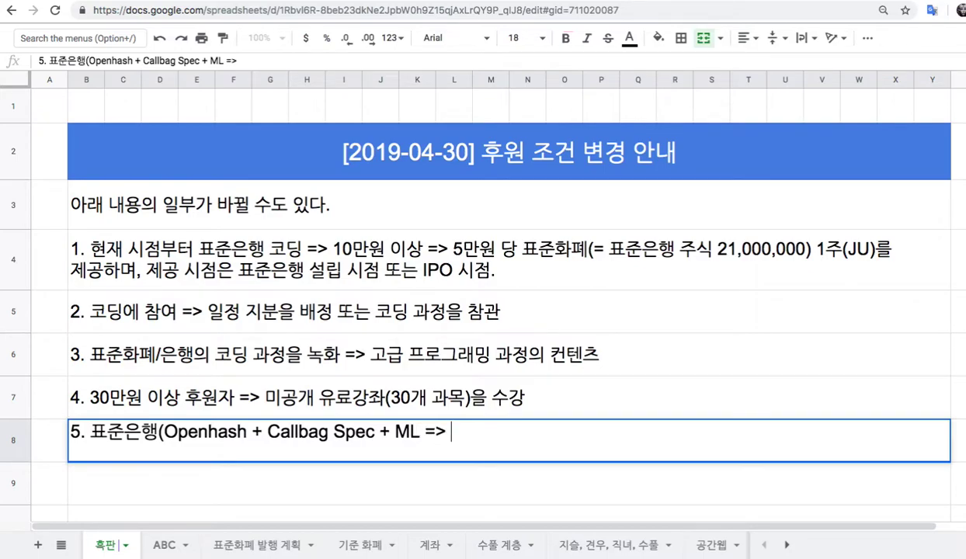
type("OASIS")
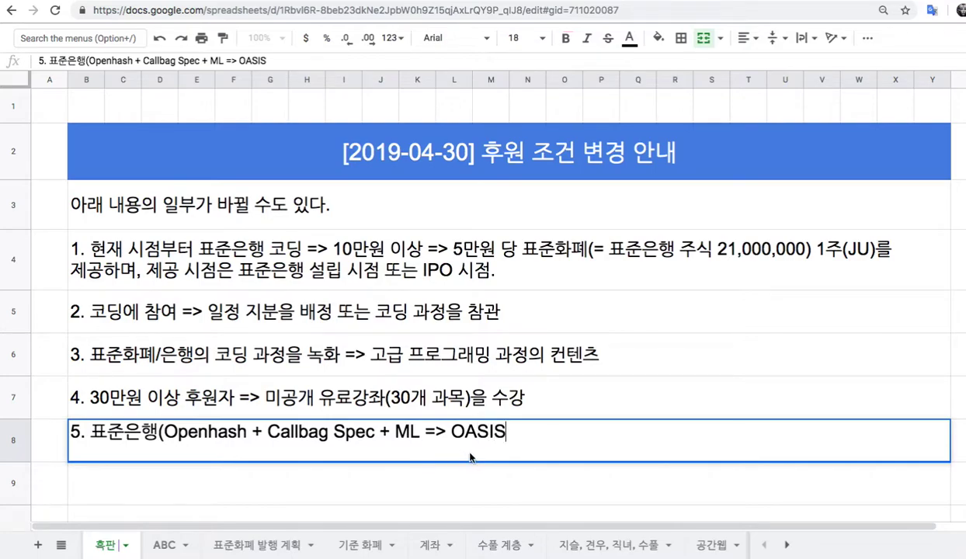
left_click_drag(450, 431, 506, 433)
left_click(575, 431)
left_click_drag(450, 432, 509, 432)
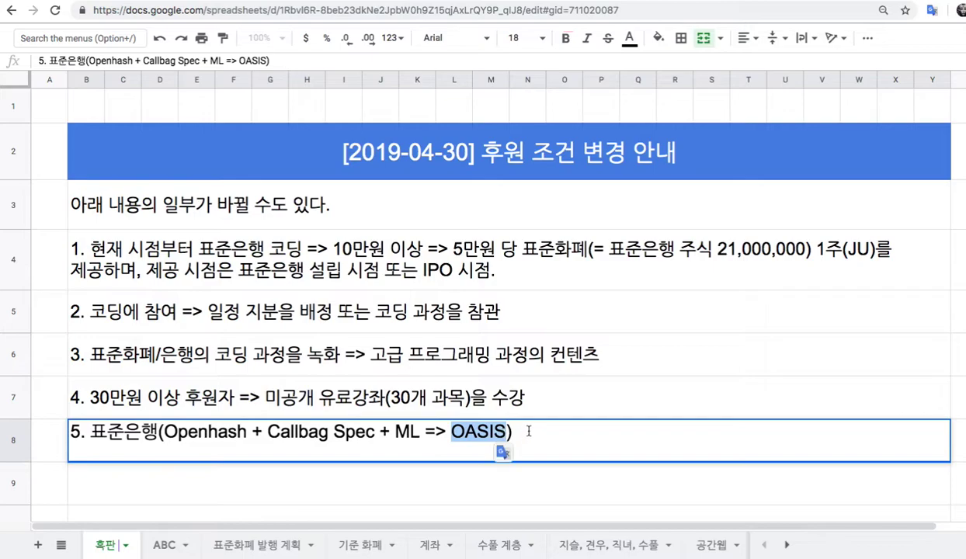
left_click(528, 431)
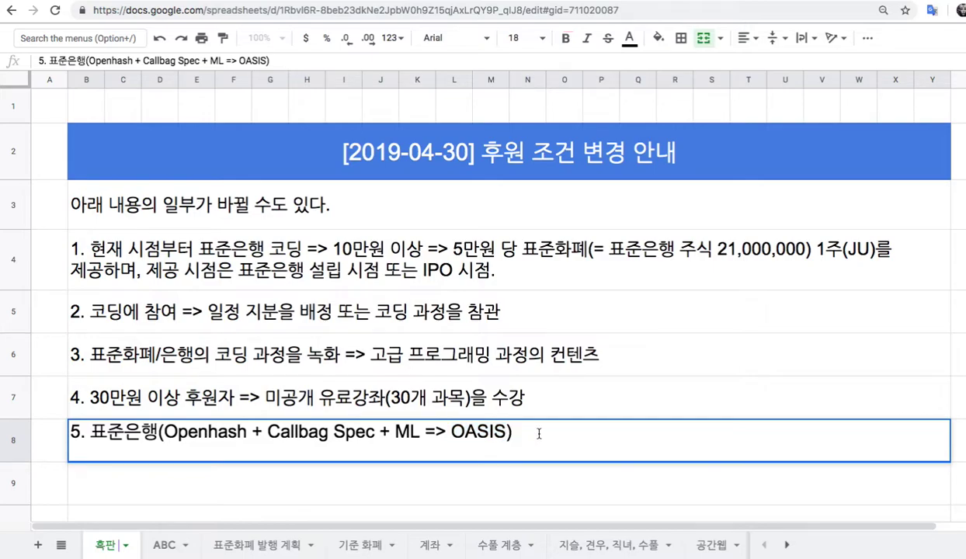
- Complete item 5 with "=> 예상 완료시점은 12개월" after the closing parenthesis
type("=> ㅇ")
key("BackSpace")
type("예")
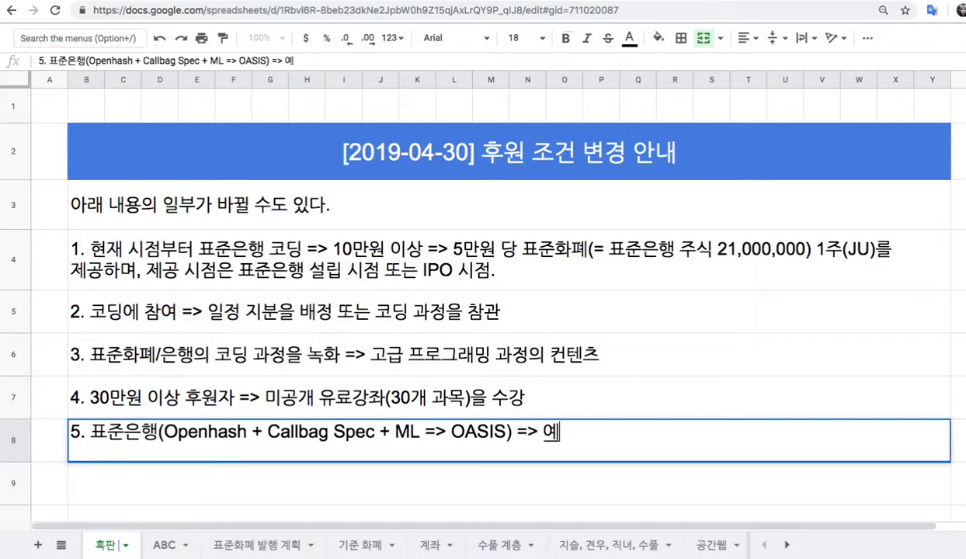
type("상 완료시")
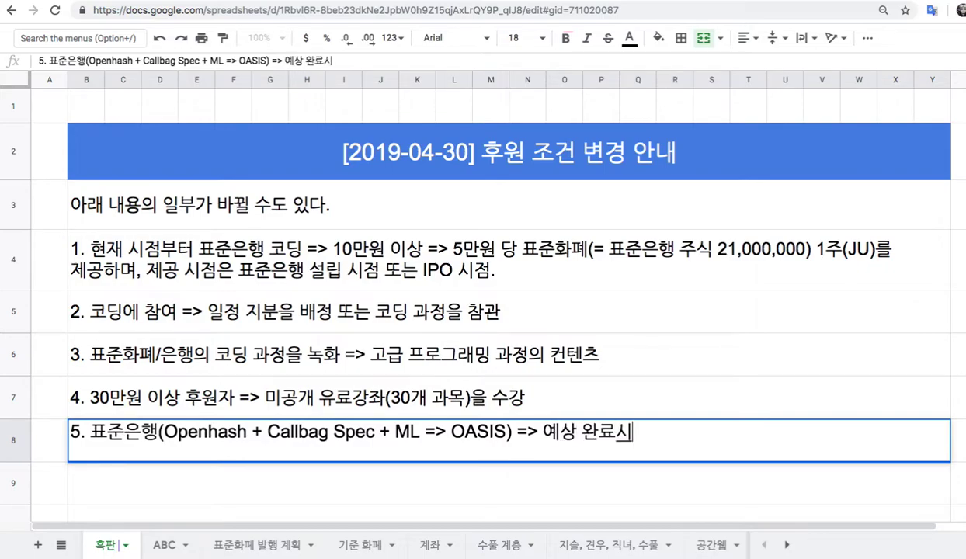
type("점ㅇ은 12개월")
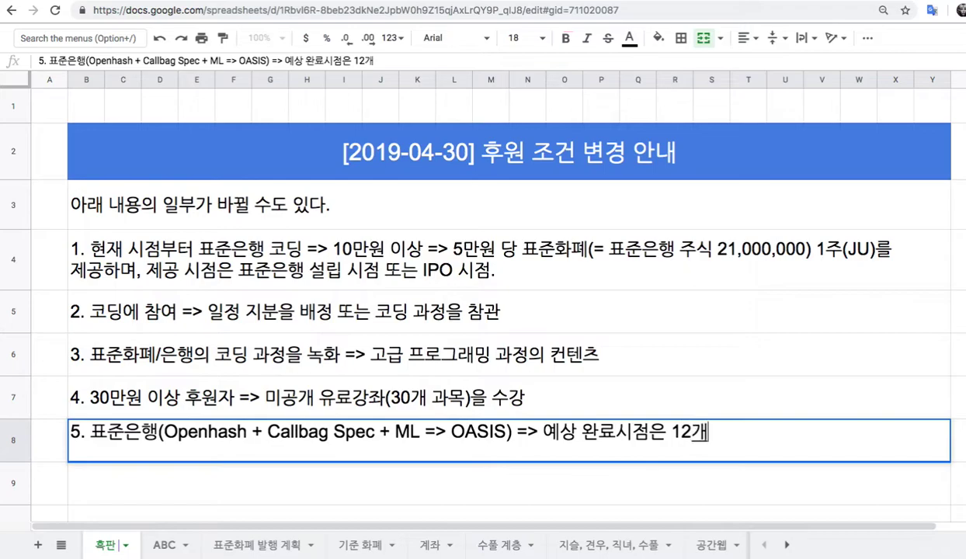
key("Return")
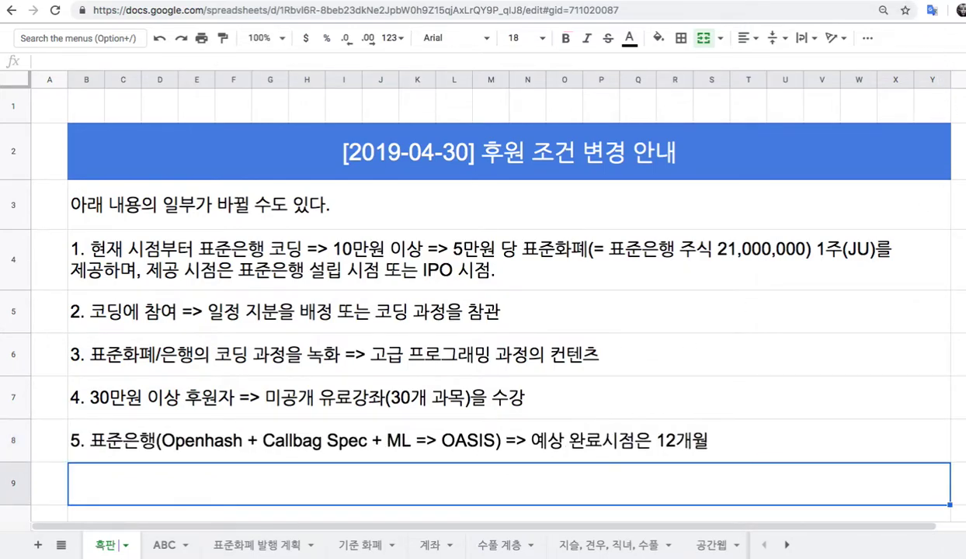
- Show the spreadsheet full screen and enter the heading "6. 목표" in the row below item 5
key("ctrl+super+f")
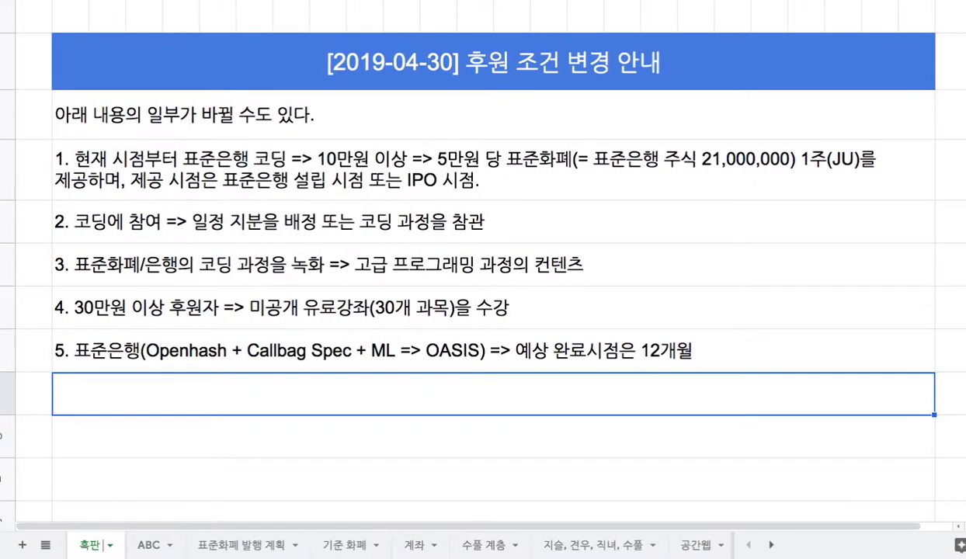
scroll(775, 109, "down", 4)
double_click(776, 108)
type("6. 목표")
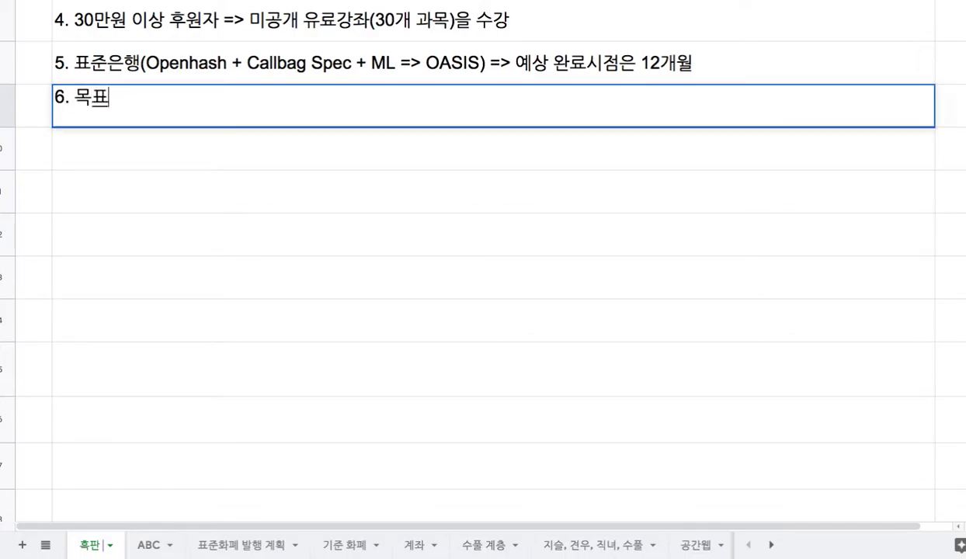
key("Return")
- Write "6-1. 기존의 암호증표 시장(비트코인, 이더리움....)을 상당 부분 대체" in the row below the item 6 heading
type("6-1. 기존의 암호증표 시장(비트코인, 이더리움")
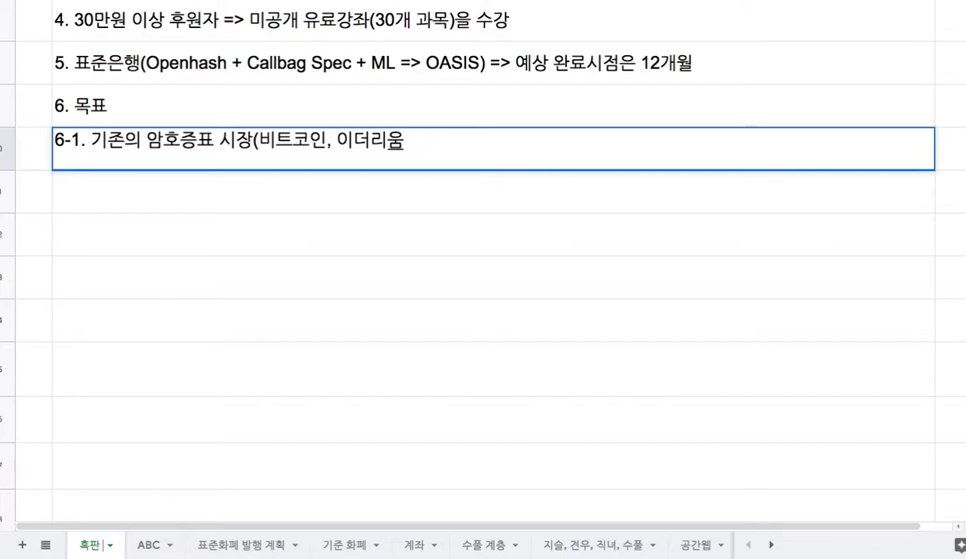
type("....)을 상담")
type(" 부분 대체")
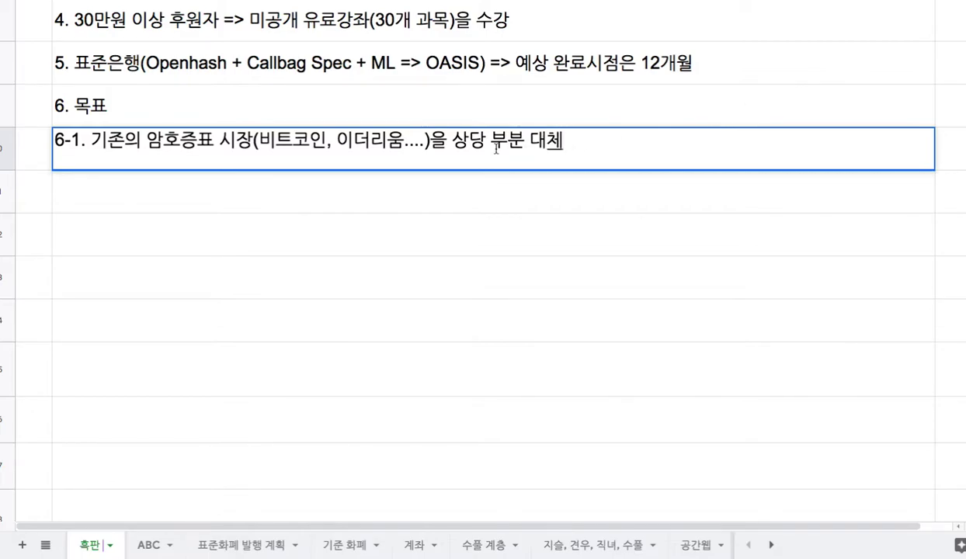
- Insert "국적 화폐와 동등한 자격을 갖는 자산담보부 암호화폐(" before "상당 부분 대체" in item 6-1
left_click(452, 139)
type("국적 화폐오")
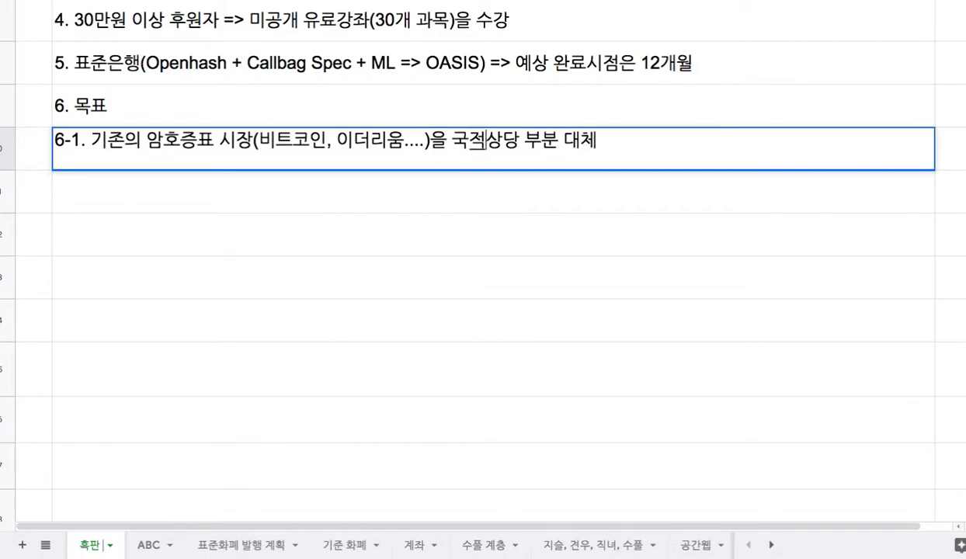
type("와 동등한 ")
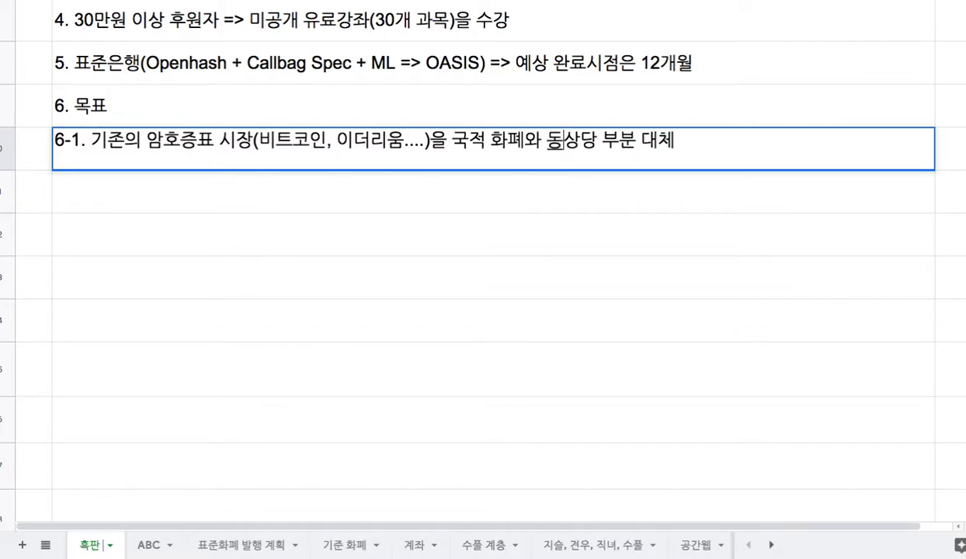
type("자격을 갖느")
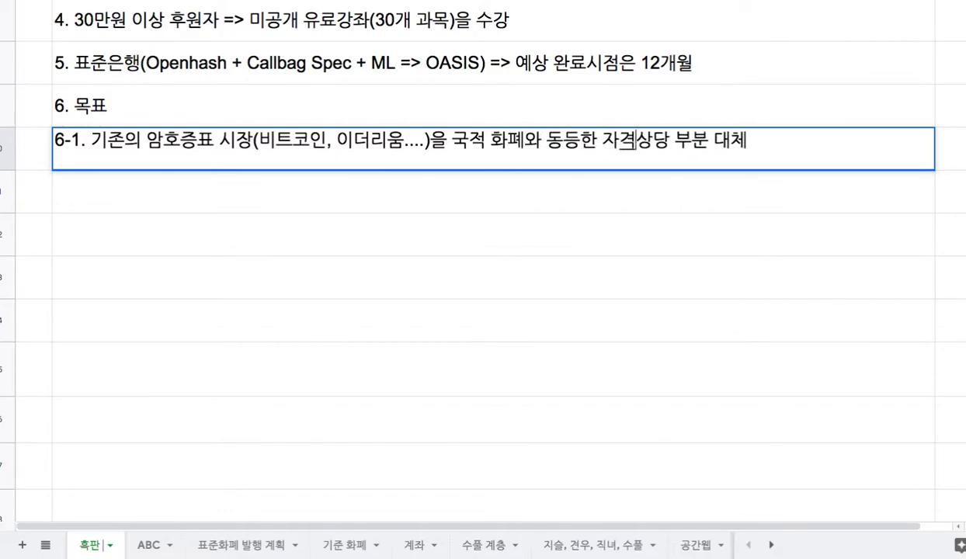
type("는 재")
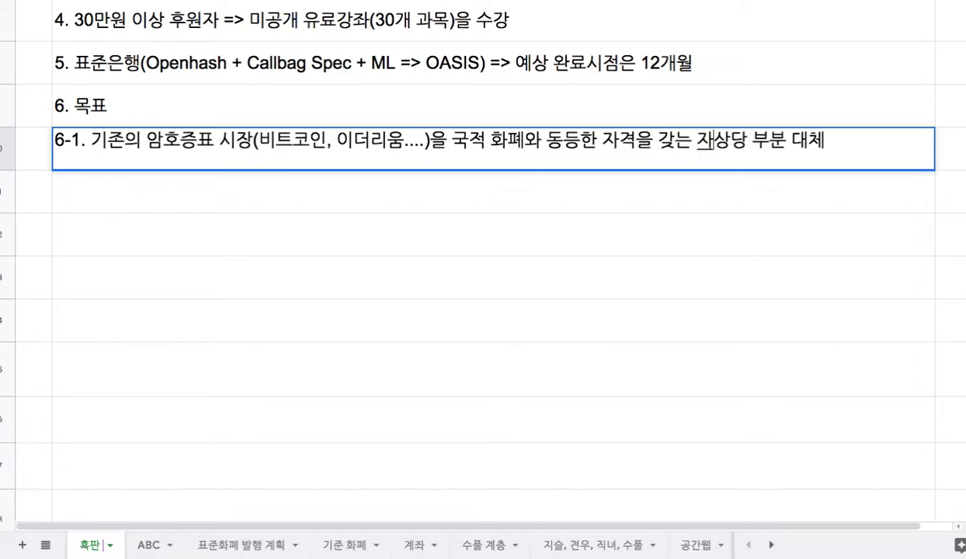
type("산담봅")
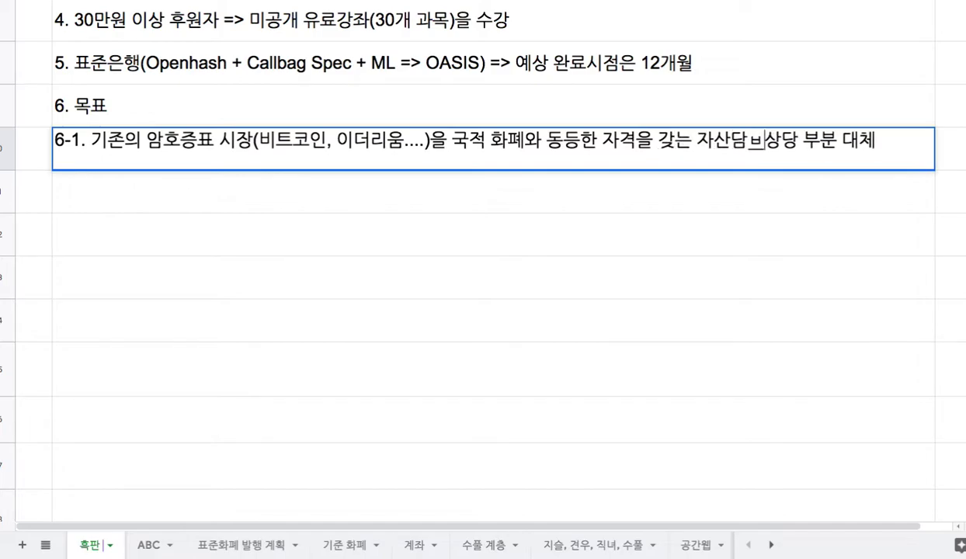
type("부 암호")
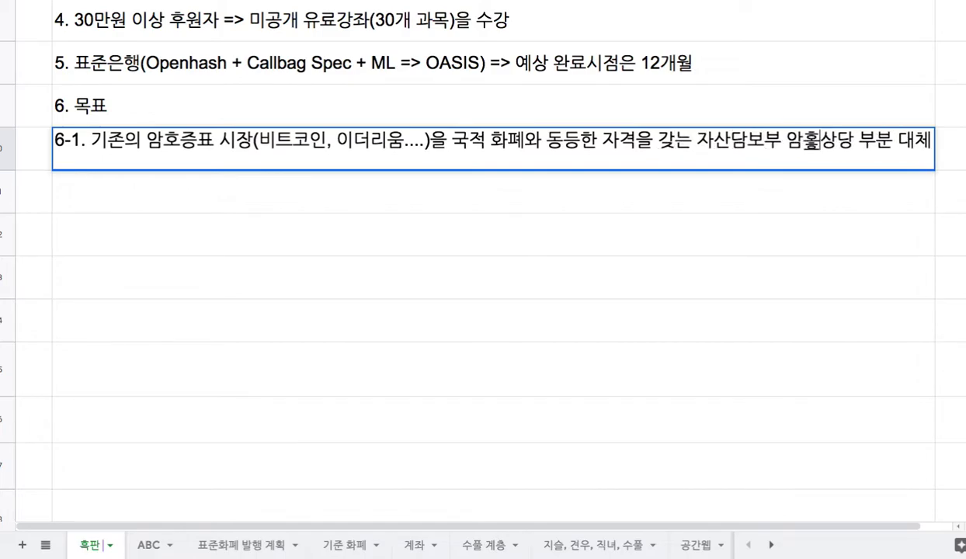
type("화폐(")
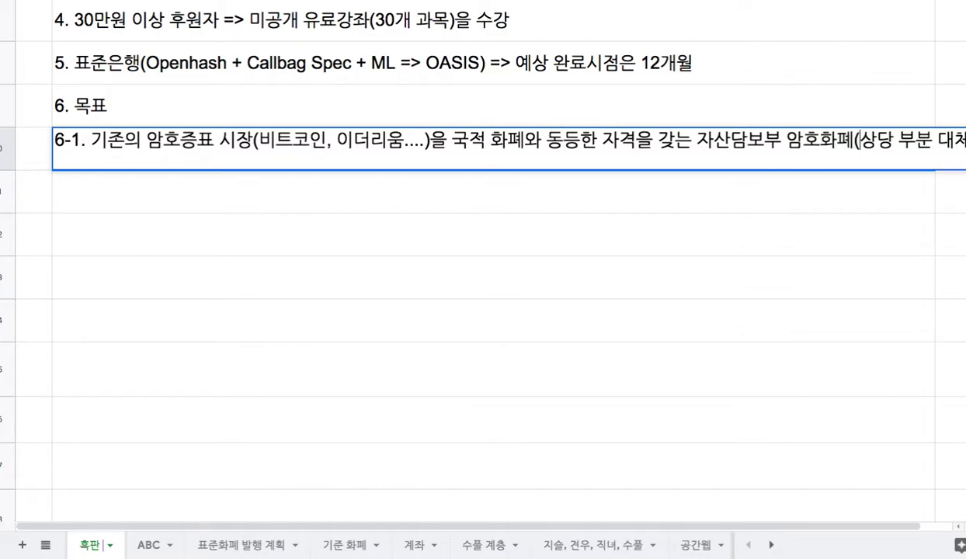
- Complete the parenthesis after "암호화폐" in item 6-1 with "Asset Backed Cryptocurrency = ABC)"
type("Asset ")
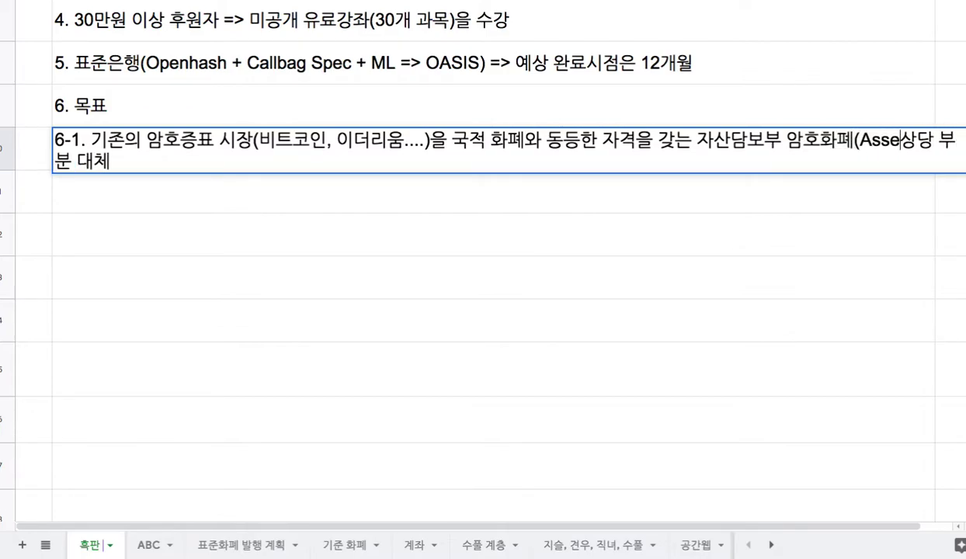
type("Baced")
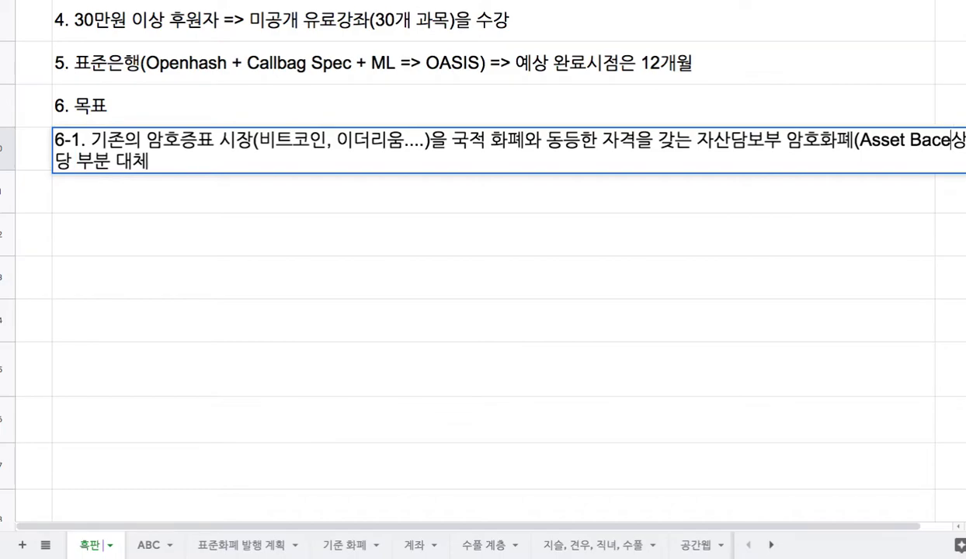
key("BackSpace")
key("BackSpace")
type("ked Crypto")
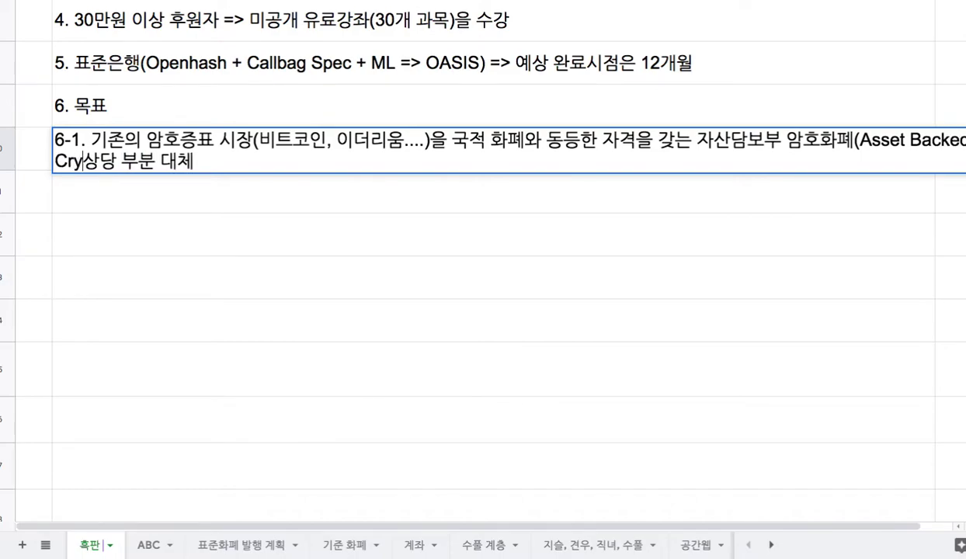
type("currency")
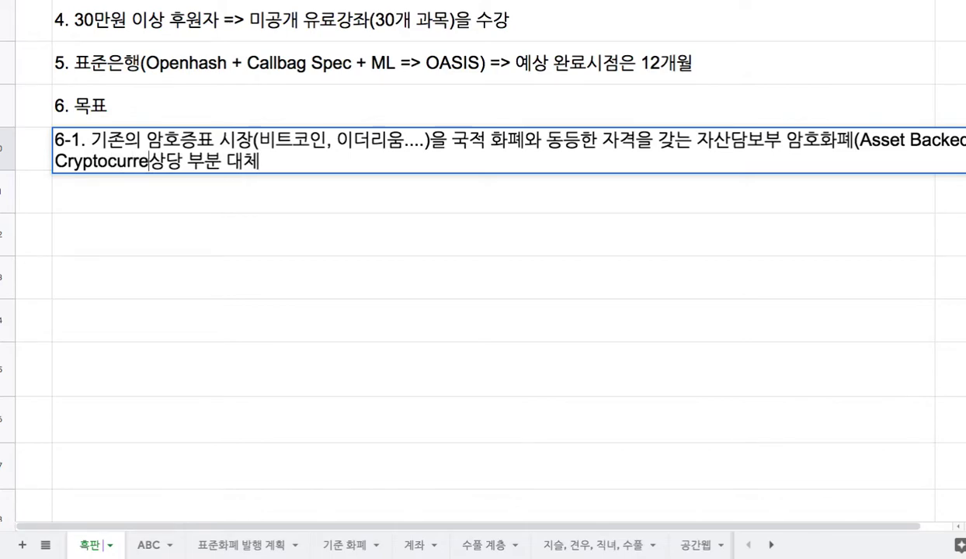
type(" = ABC")
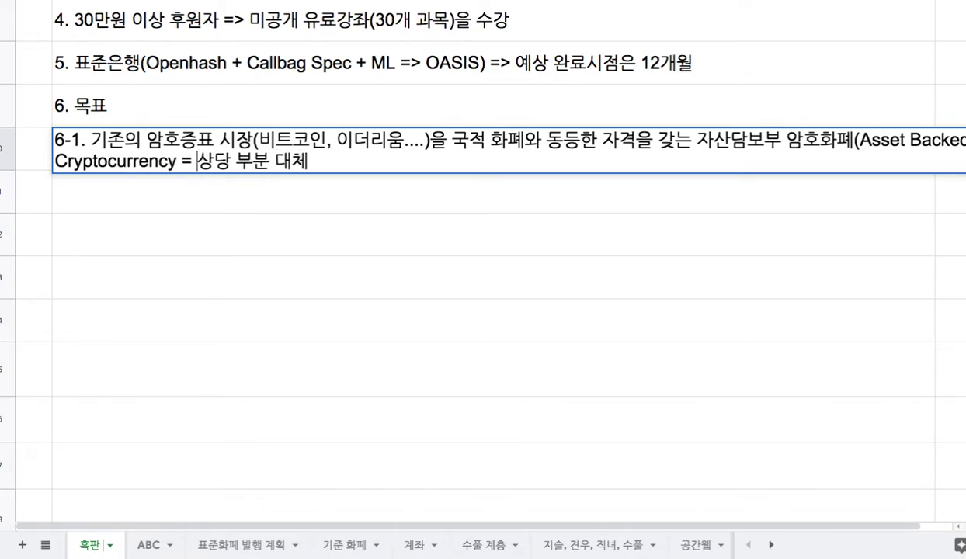
type(")")
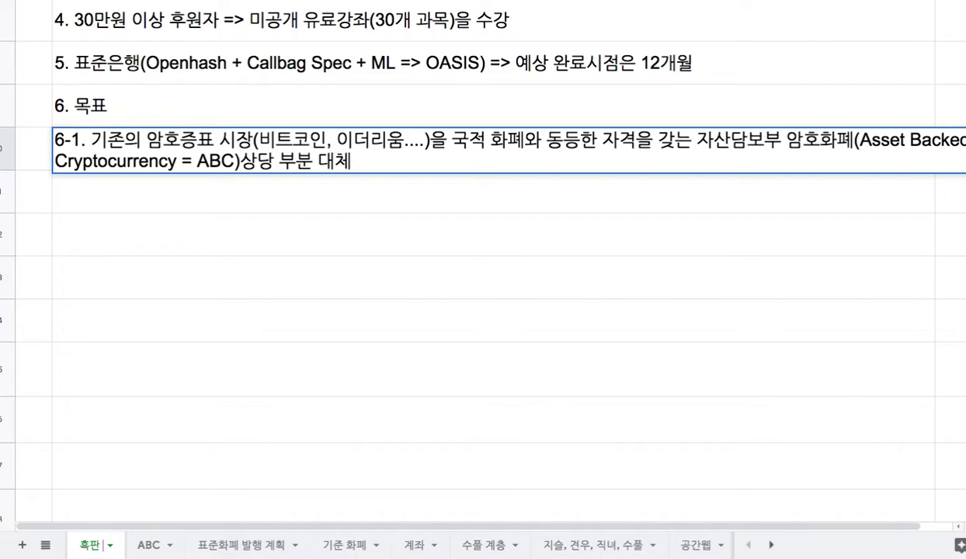
- Add a space before "상당" in item 6-1 and increase the height of its row to fit two lines
left_click_drag(196, 161, 233, 160)
left_click(266, 161)
left_click(242, 161)
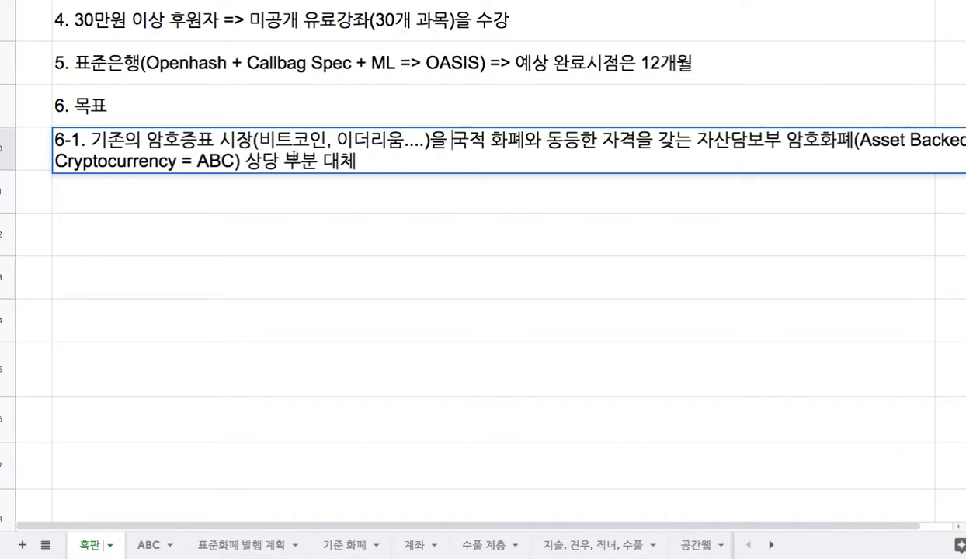
left_click_drag(1, 172, 1, 186)
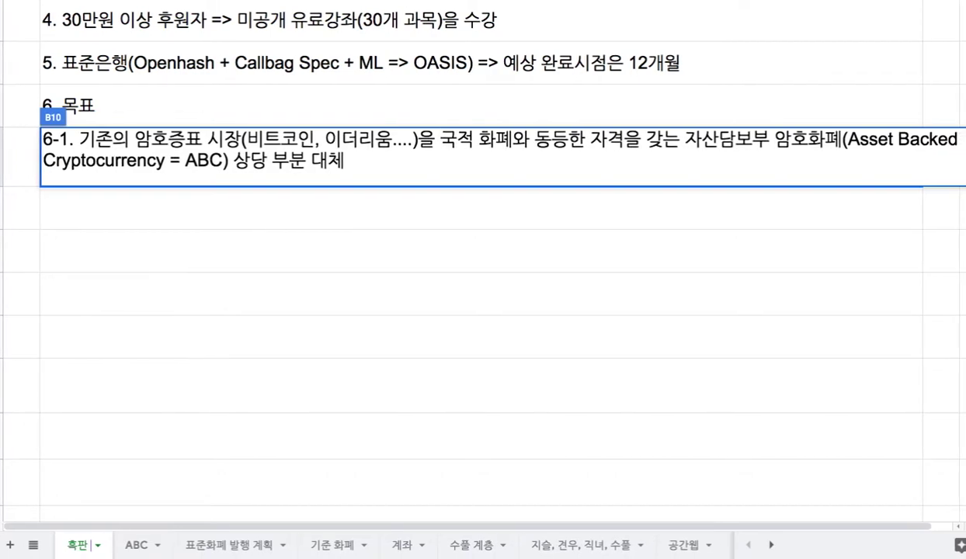
- Start item 6-2 in the row below item 6-1 with "6-2. 기존의 유인 금융 기관 => 일정부분"
left_click(84, 209)
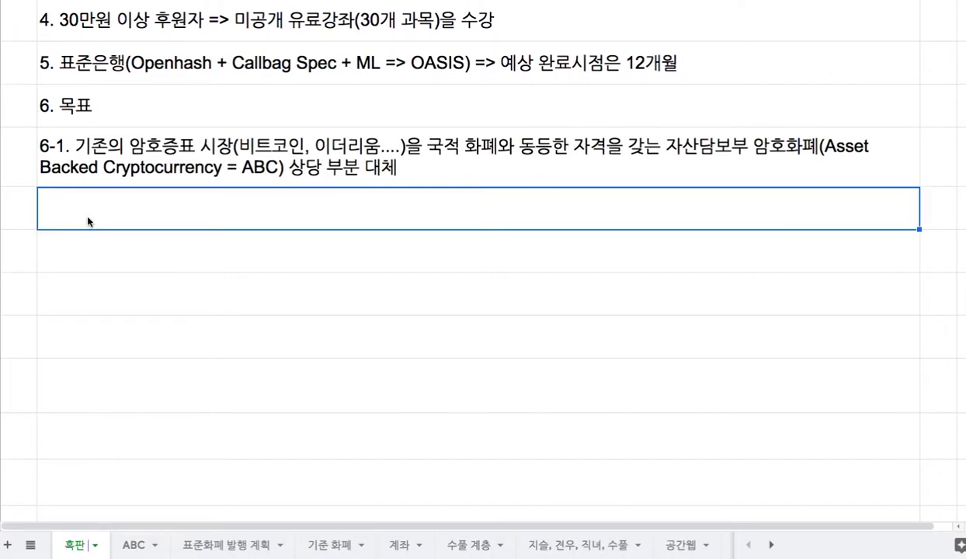
type("6-2. ")
type("rlw")
key("BackSpace")
key("BackSpace")
key("BackSpace")
type("길")
key("BackSpace")
type("논")
key("BackSpace")
type("존")
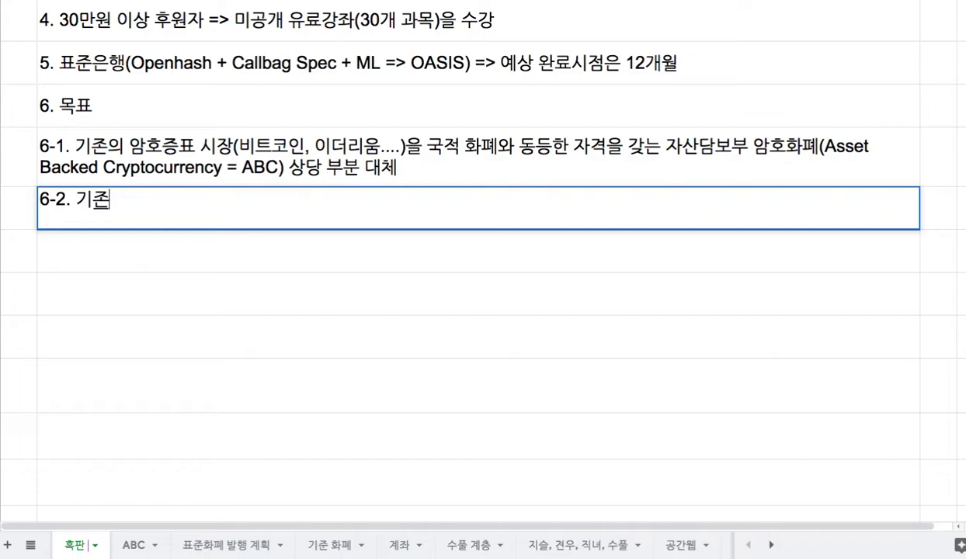
type("의 유인 금융")
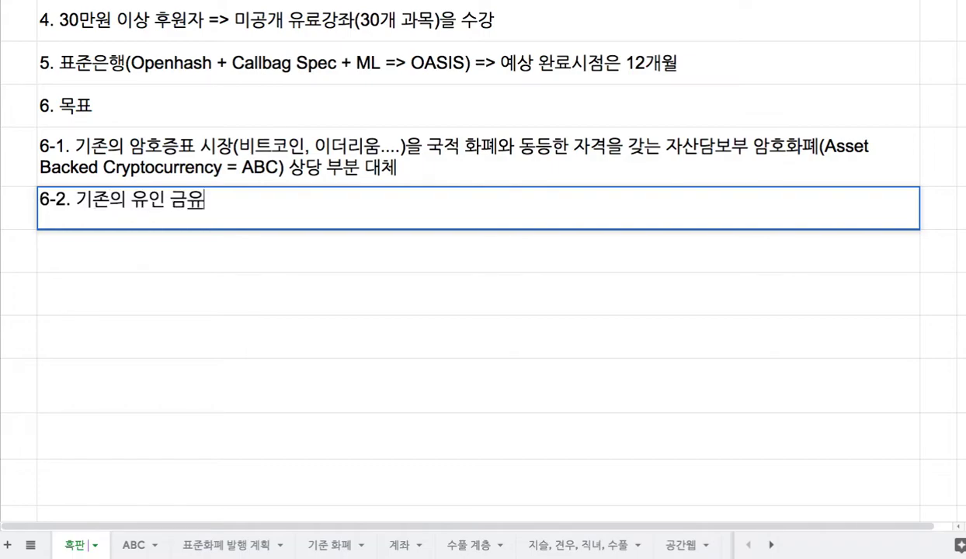
type(" ㄱ기관 =")
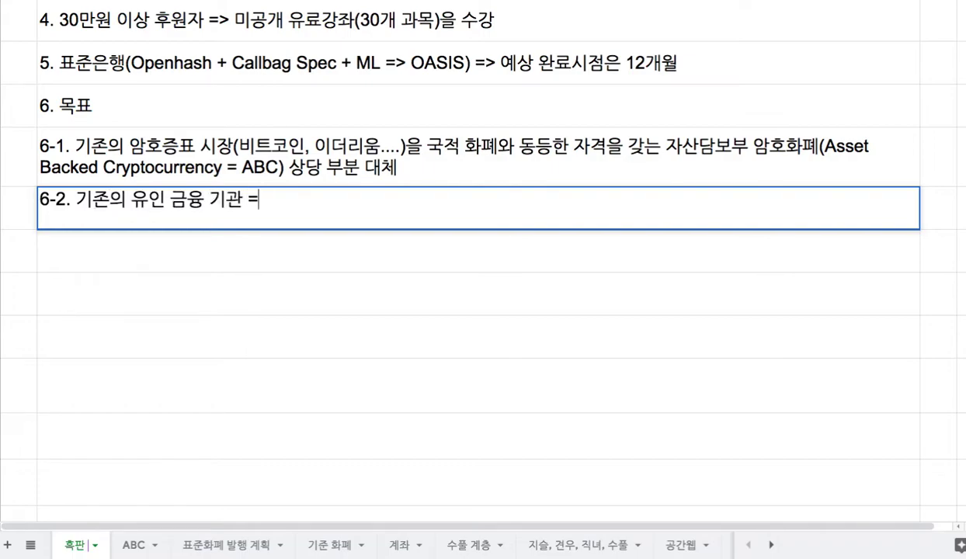
type("> 일정부분 ")
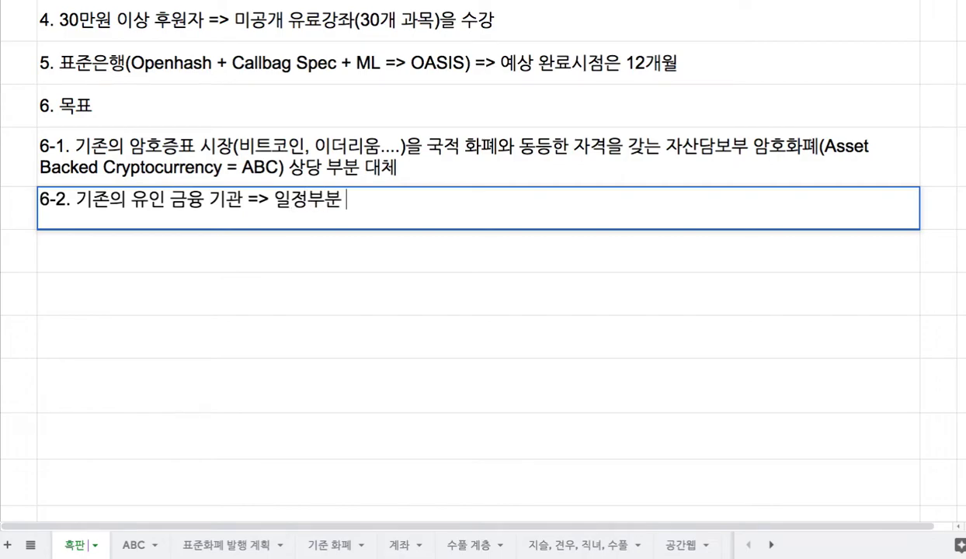
- Complete item 6-2 after "일정부분" with "무인화 => 무인 금융인프라로 글로벌 금융시스템/시장의 일부를 점유"
type("무이인화 =")
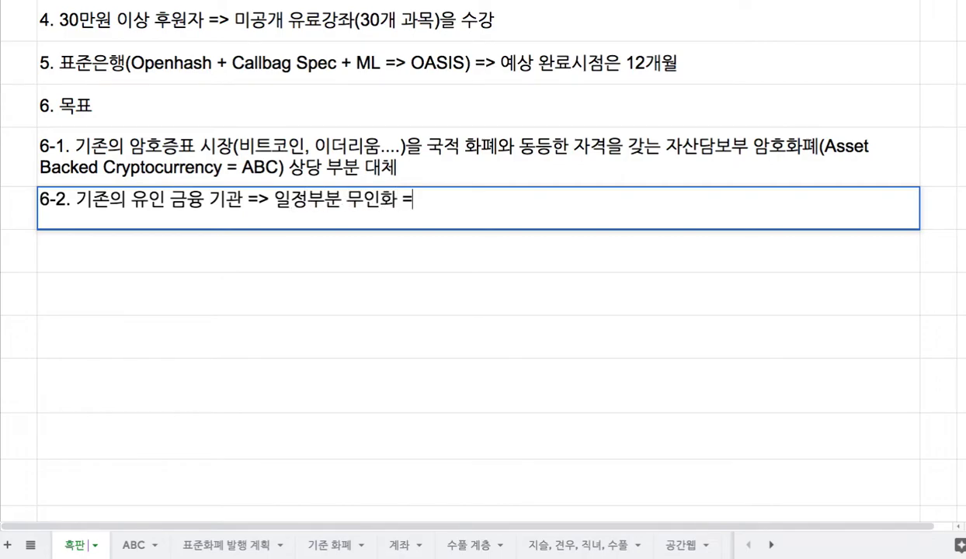
type("> 무인 금ㅇ")
type("융")
type("인프라로 글ㄹ")
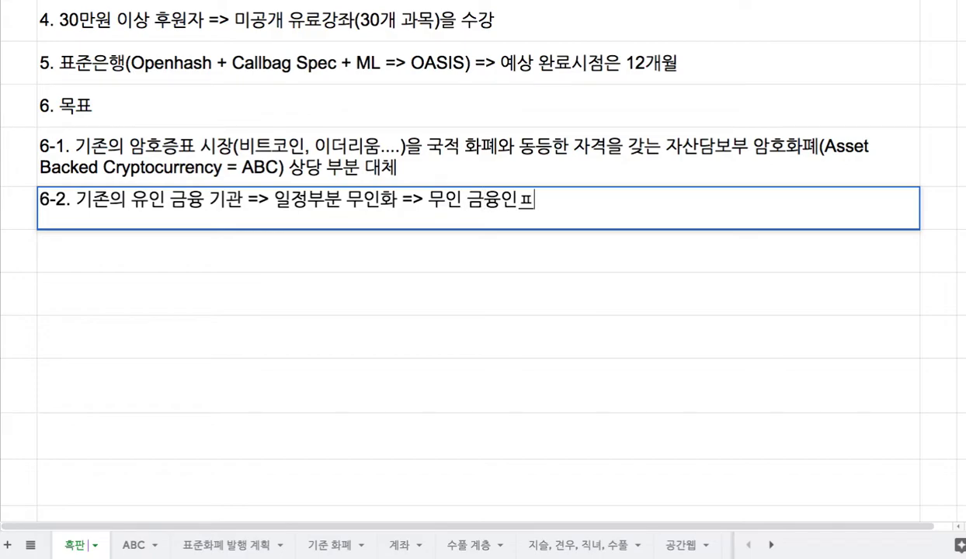
type("로벌")
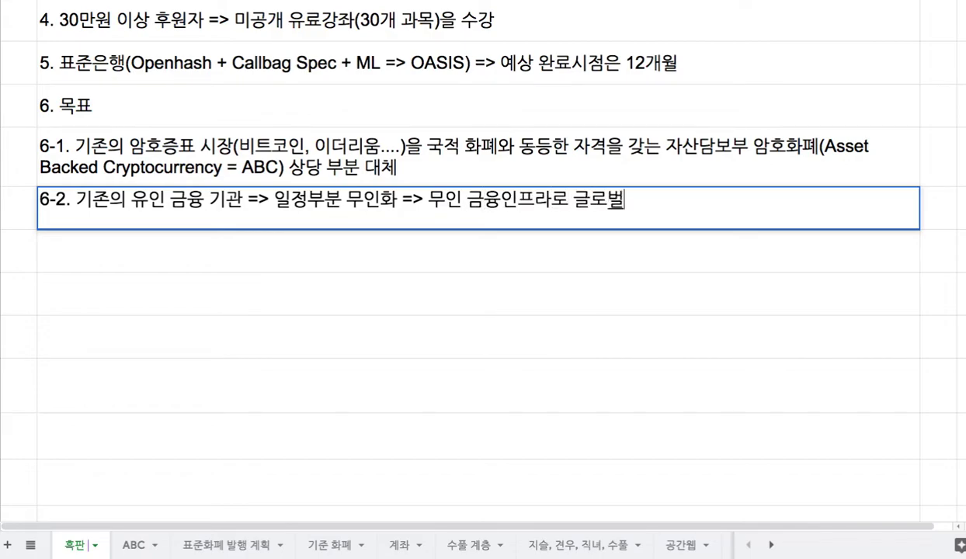
type(" 금융ㅅ시")
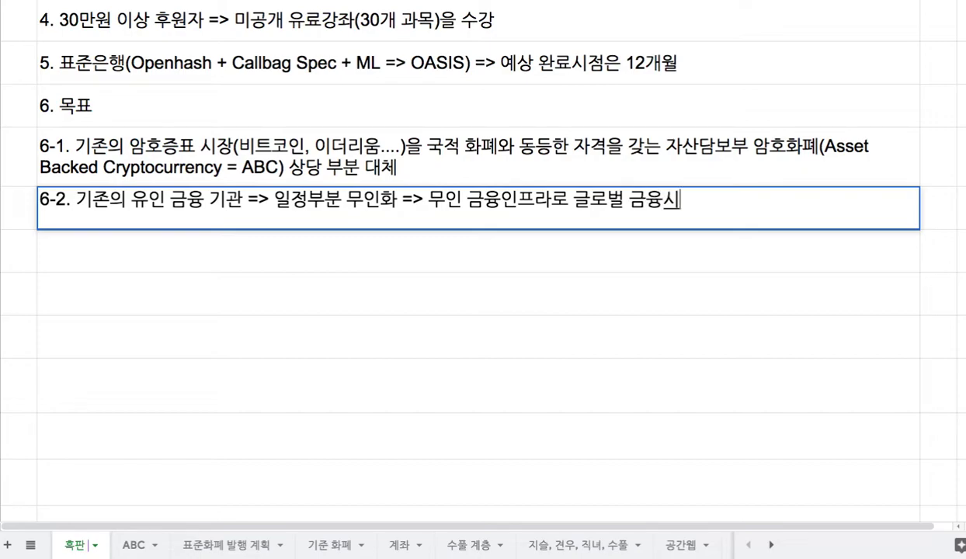
type("스템/시장")
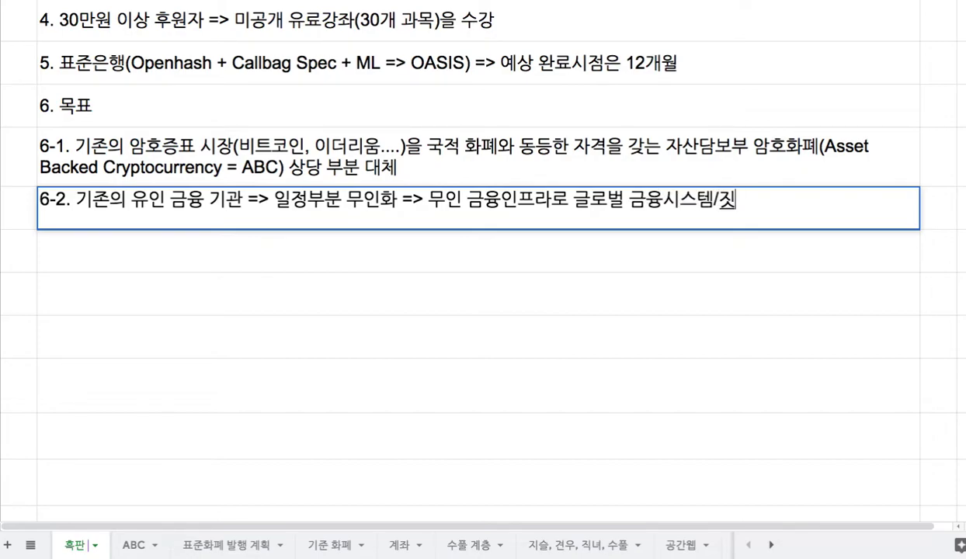
type("의 일부를 점")
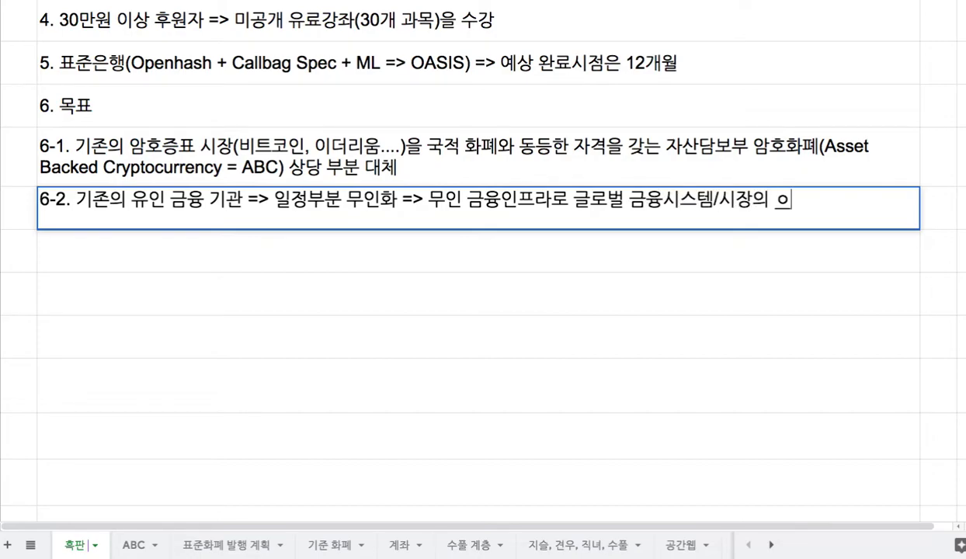
type("유")
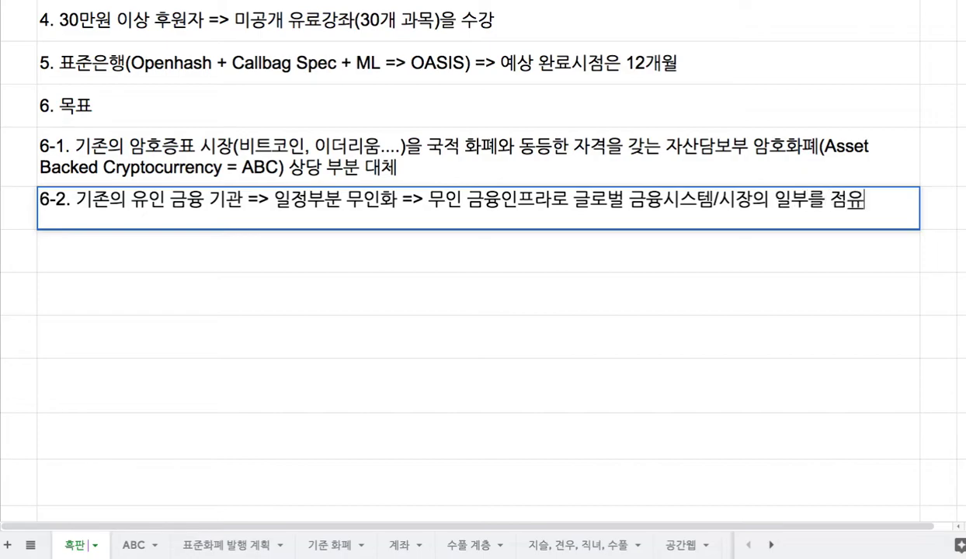
left_click_drag(112, 169, 122, 206)
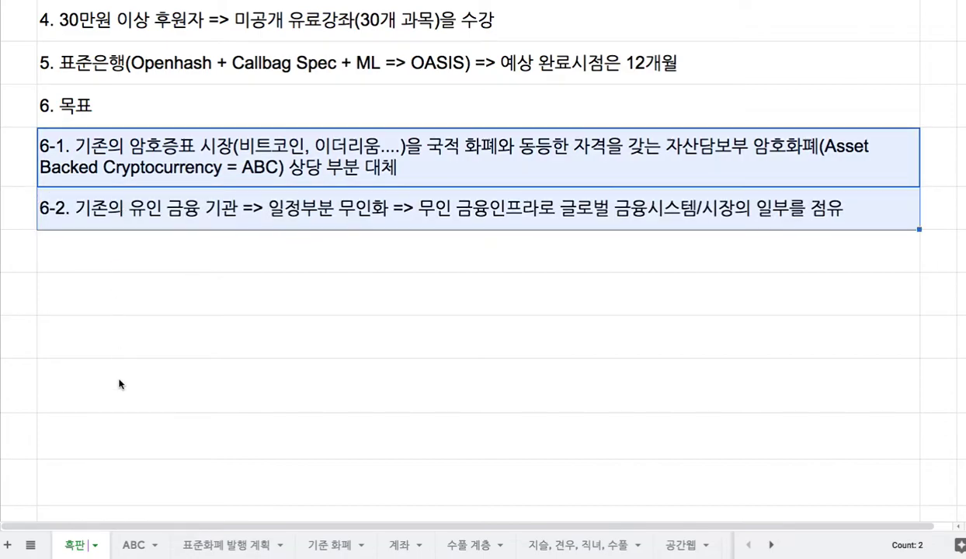
- Review the notice from its title through item 6-2, examining the term "표준화폐" in item 1 and goals 6-1 and 6-2
scroll(86, 339, "up", 2)
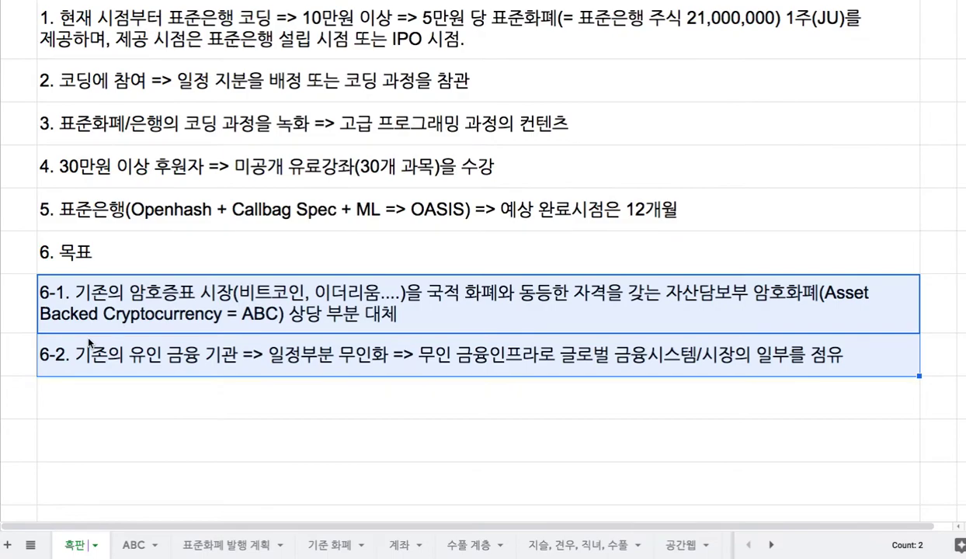
scroll(90, 341, "up", 2)
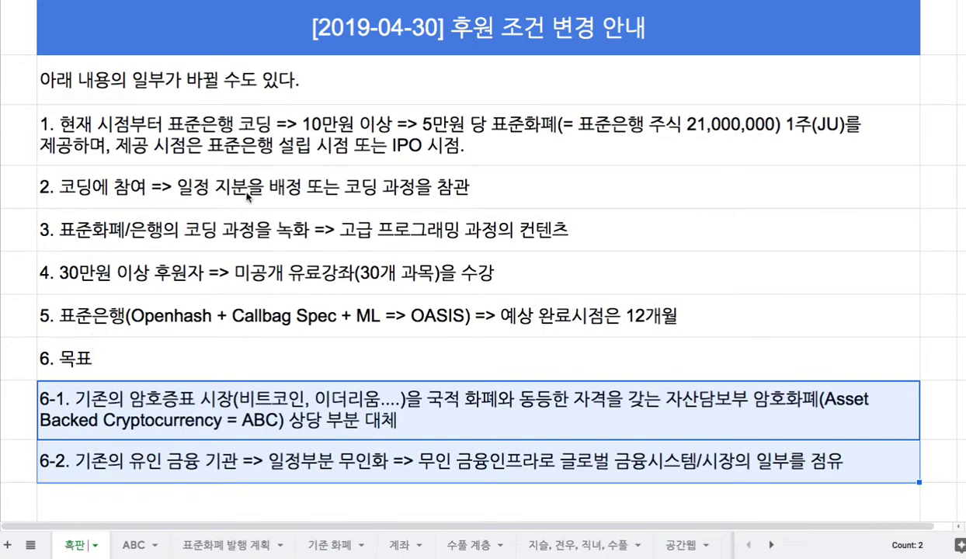
double_click(498, 125)
left_click_drag(498, 126, 570, 124)
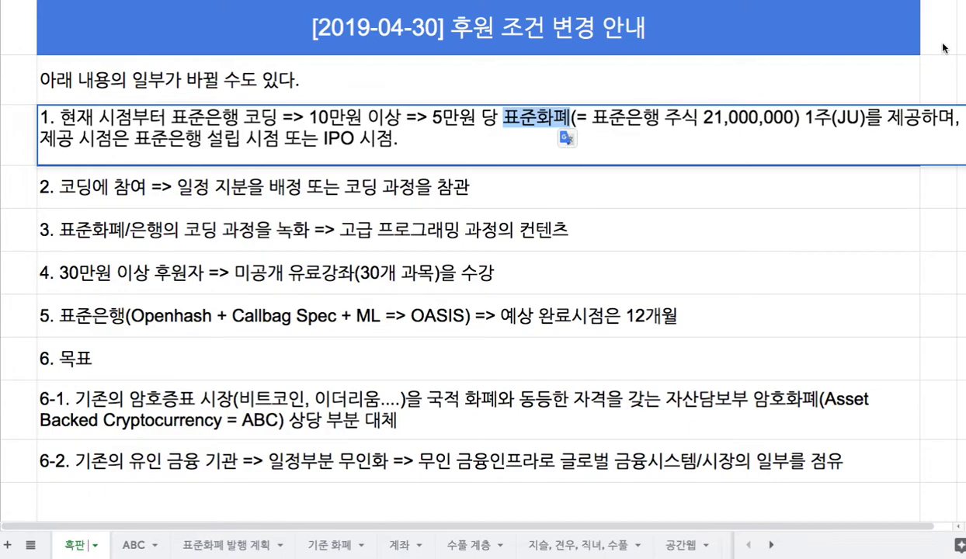
key("Escape")
scroll(483, 271, "down", 2)
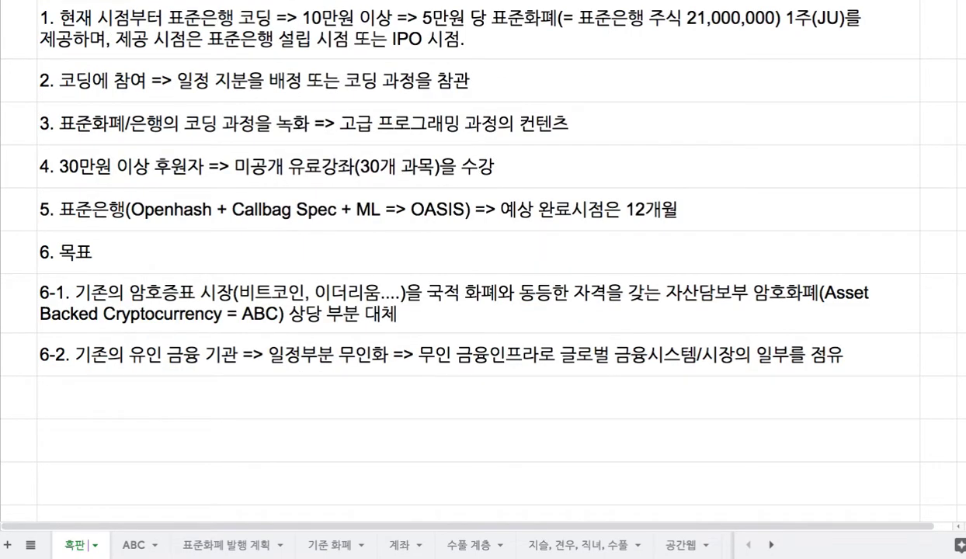
scroll(869, 179, "down", 1)
left_click_drag(747, 237, 789, 301)
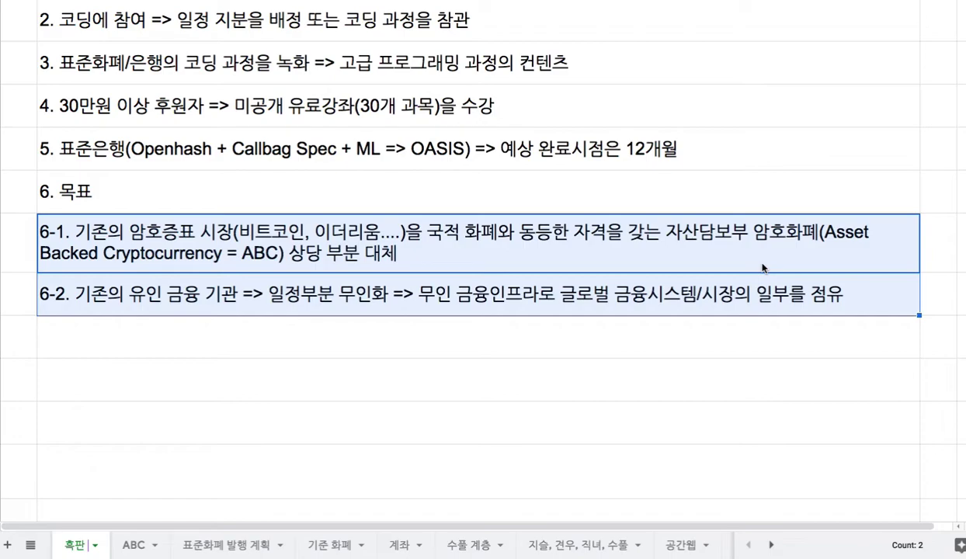
scroll(762, 268, "up", 2)
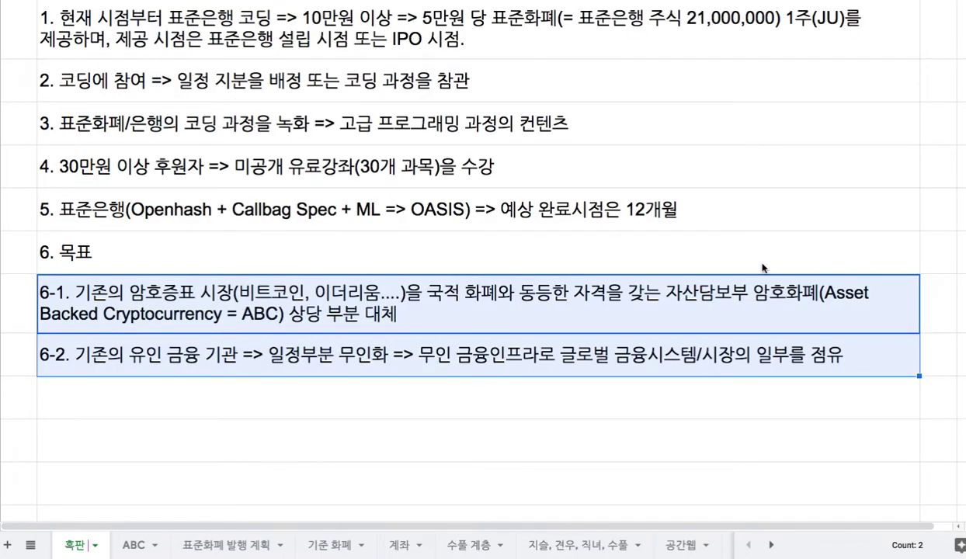
scroll(762, 267, "up", 1)
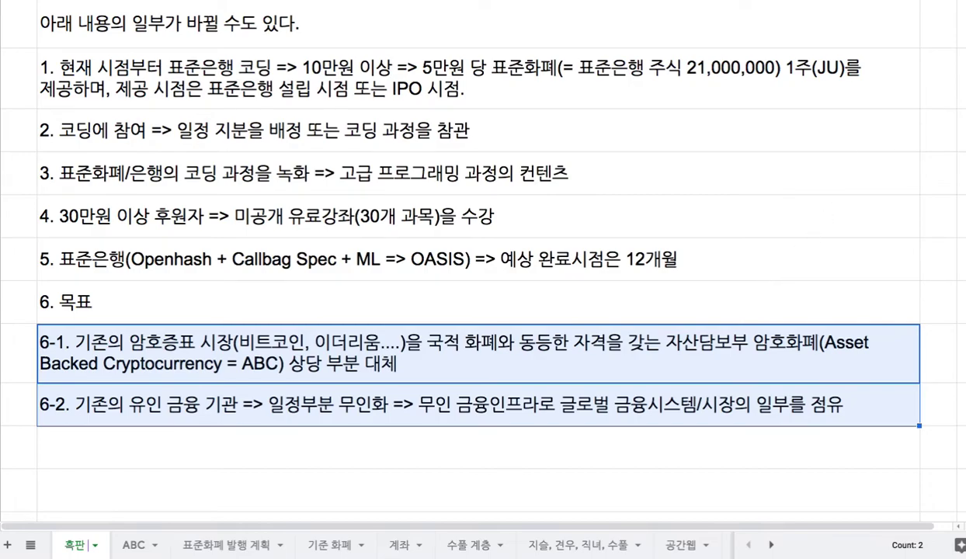
scroll(961, 93, "down", 3)
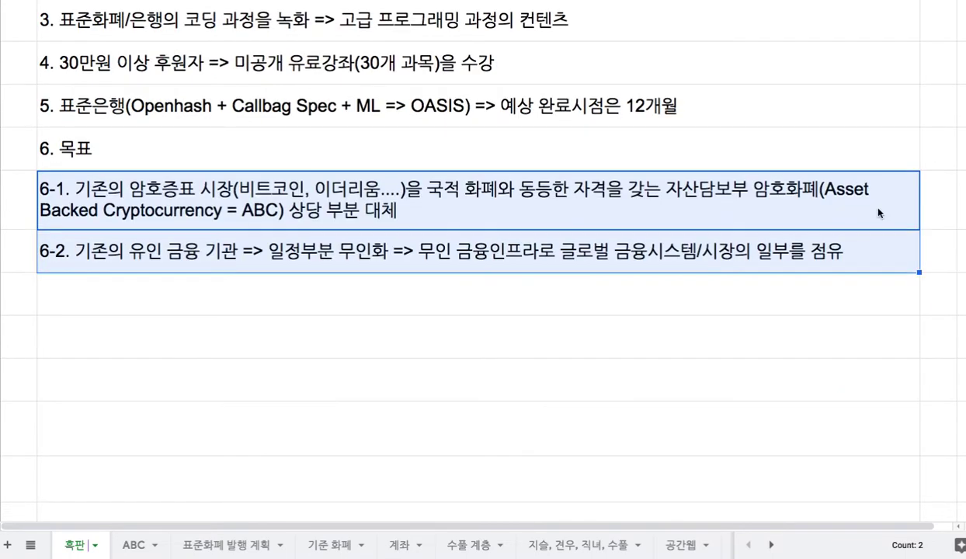
- Write "7. 운칠기삼" in the empty row below item 6-2
double_click(786, 302)
type("7")
type(". ")
type("운칡")
type("기삼")
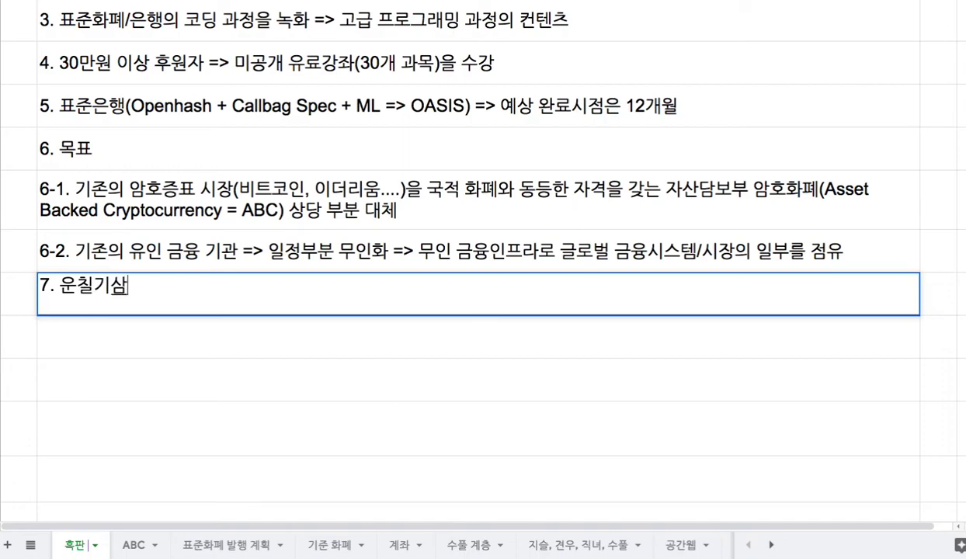